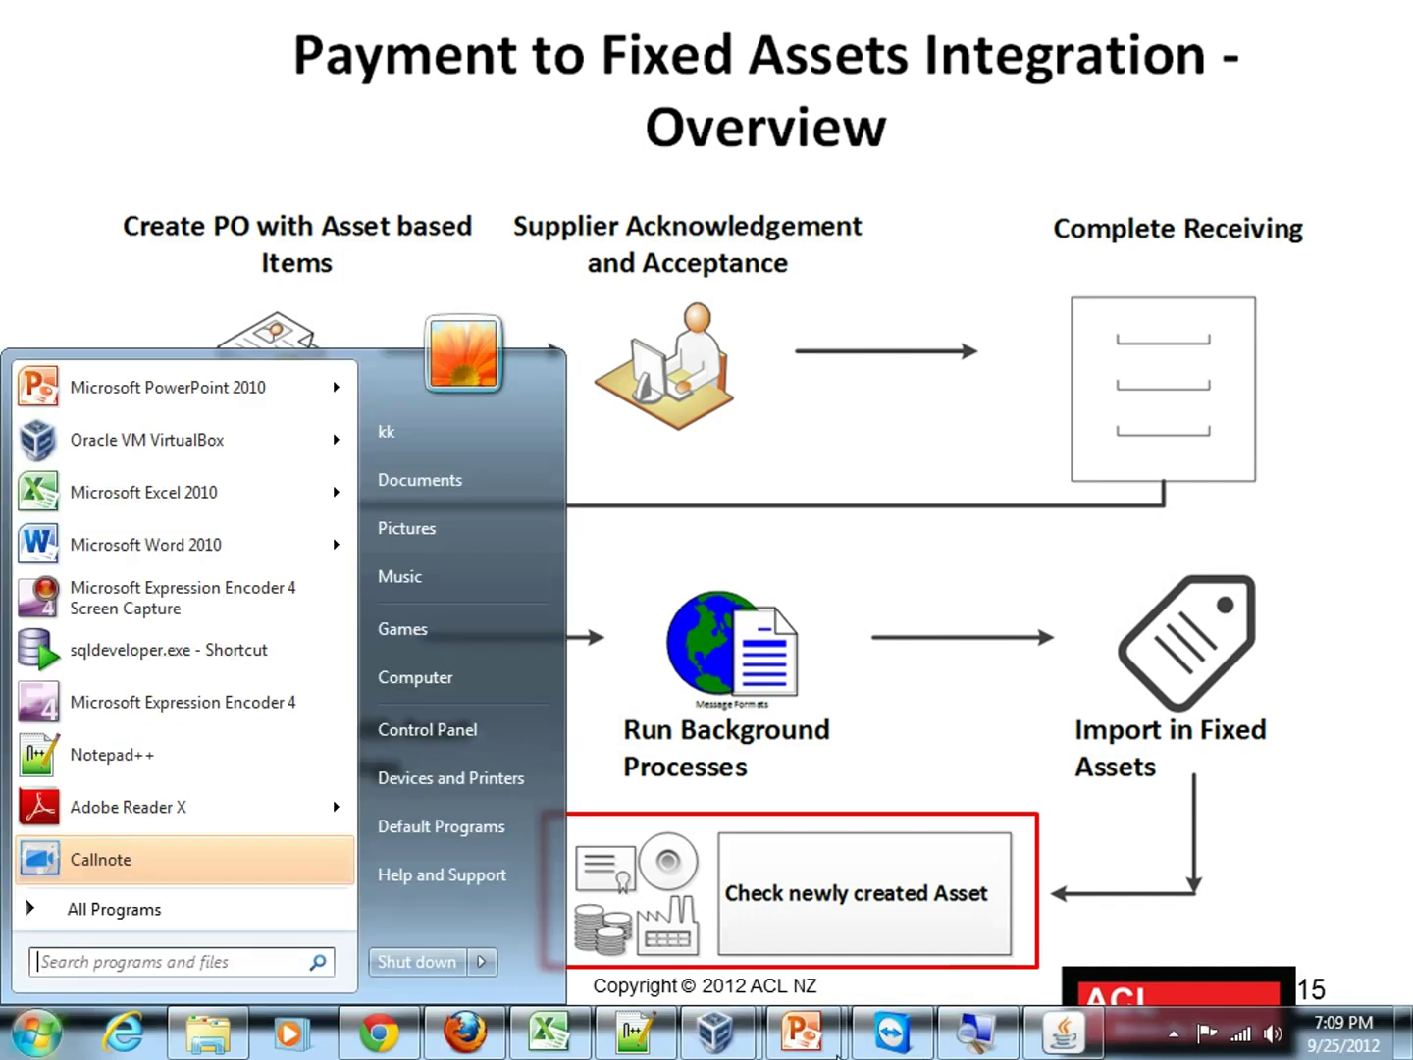
# Bring the Oracle Applications window in front of the PowerPoint overview slide.
pyautogui.click(1068, 1036)
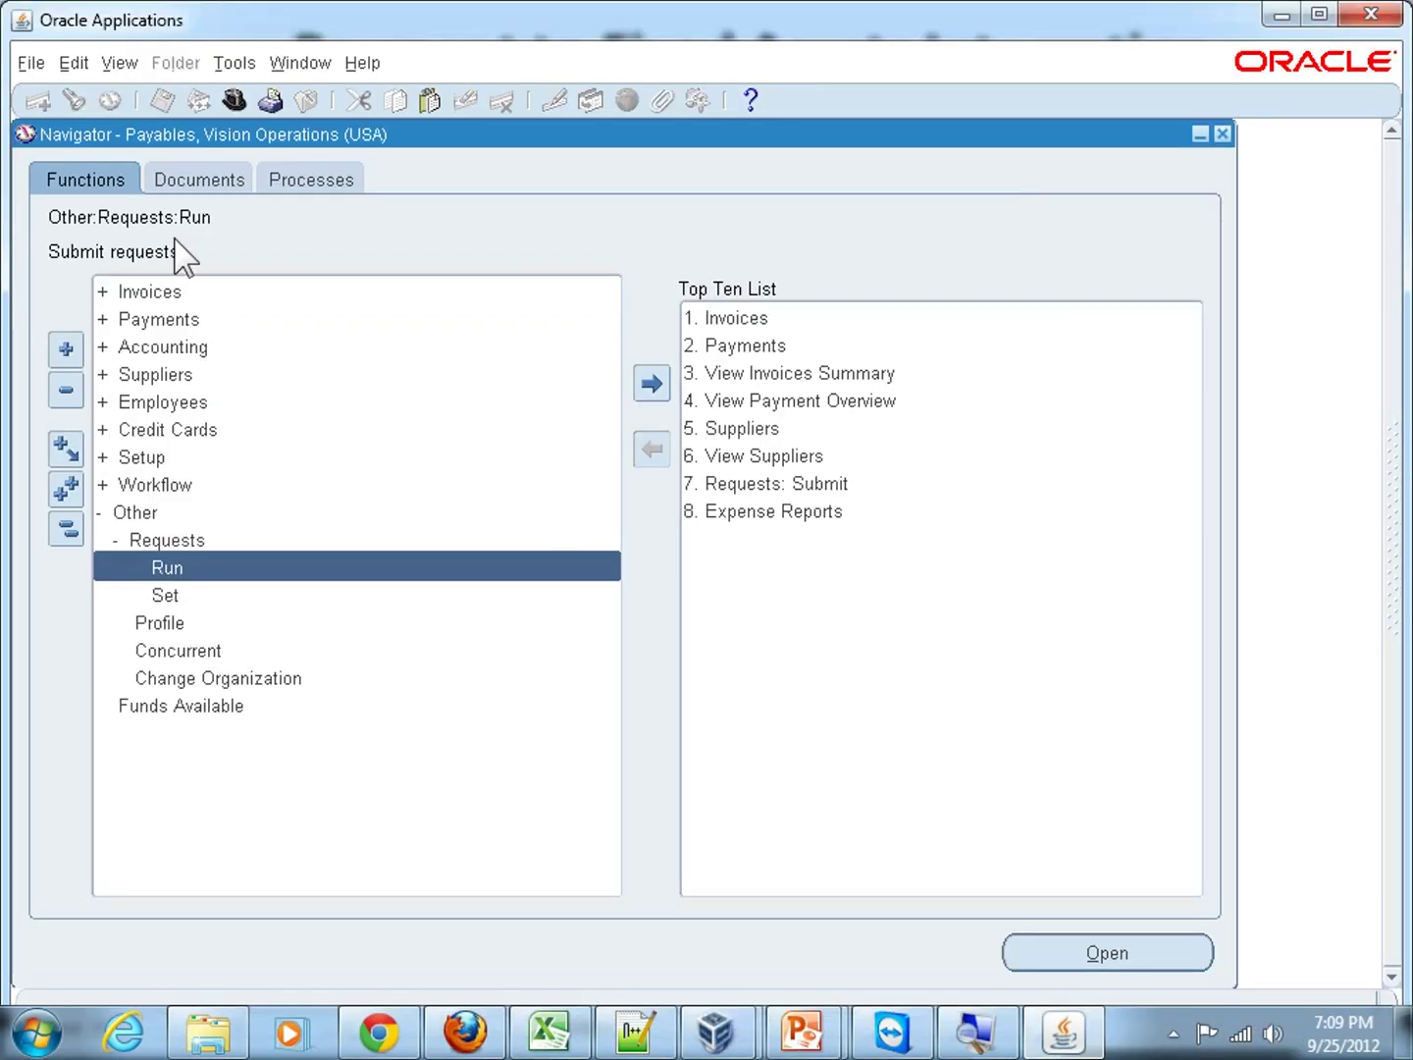
# Switch to the Assets, Vision Operations (USA) responsibility and open Prepare Mass Additions.
pyautogui.click(65, 534)
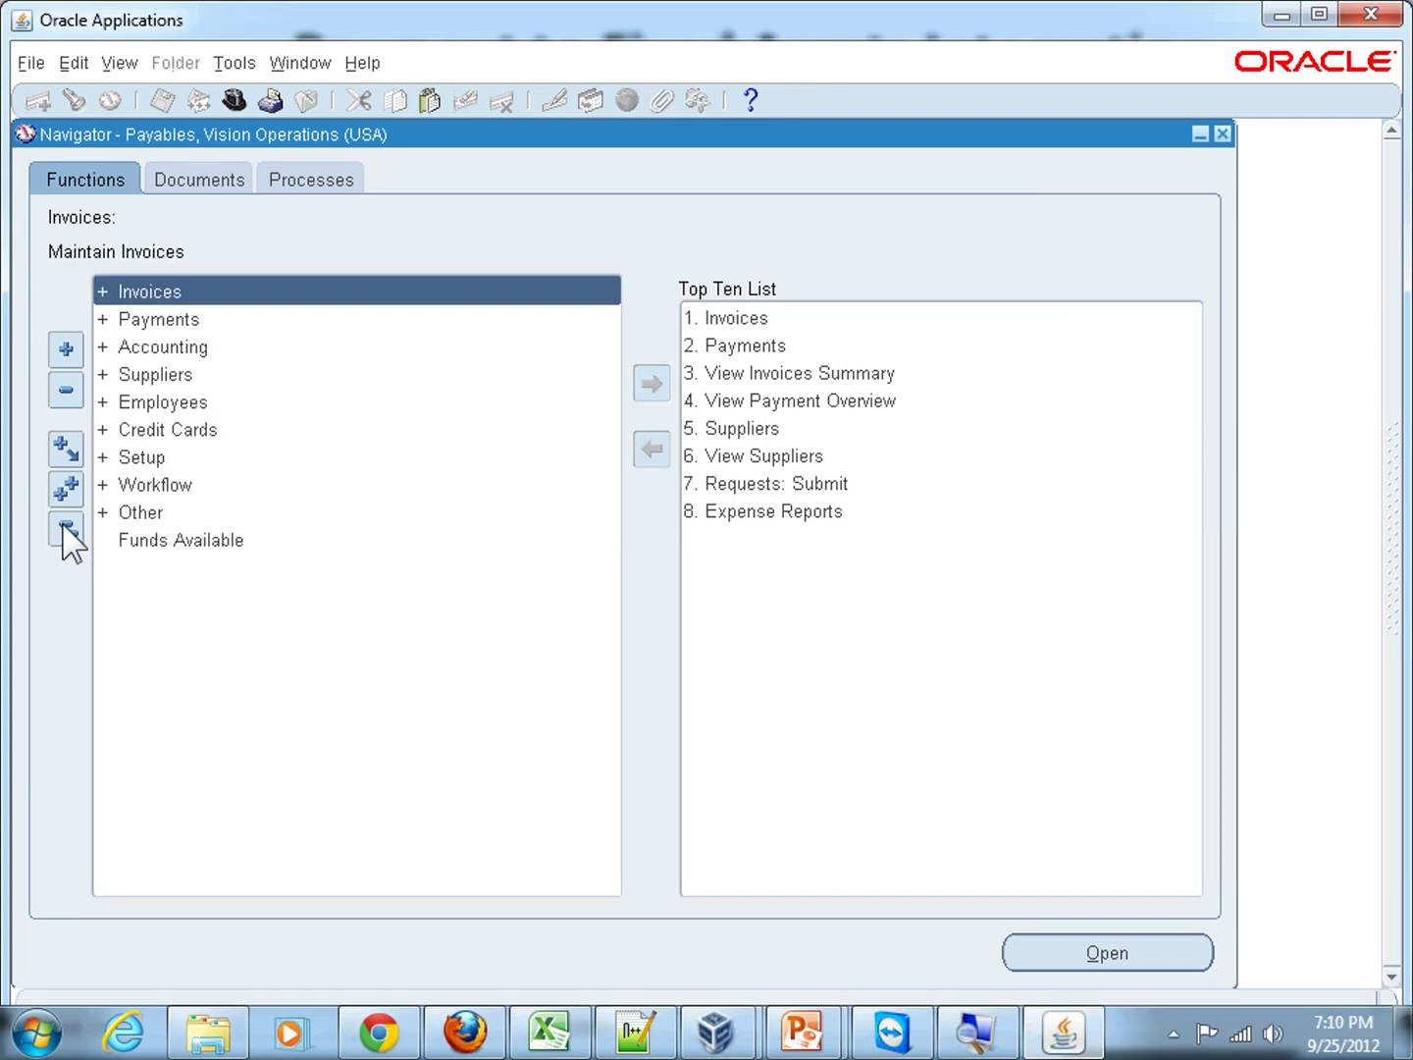
pyautogui.click(229, 99)
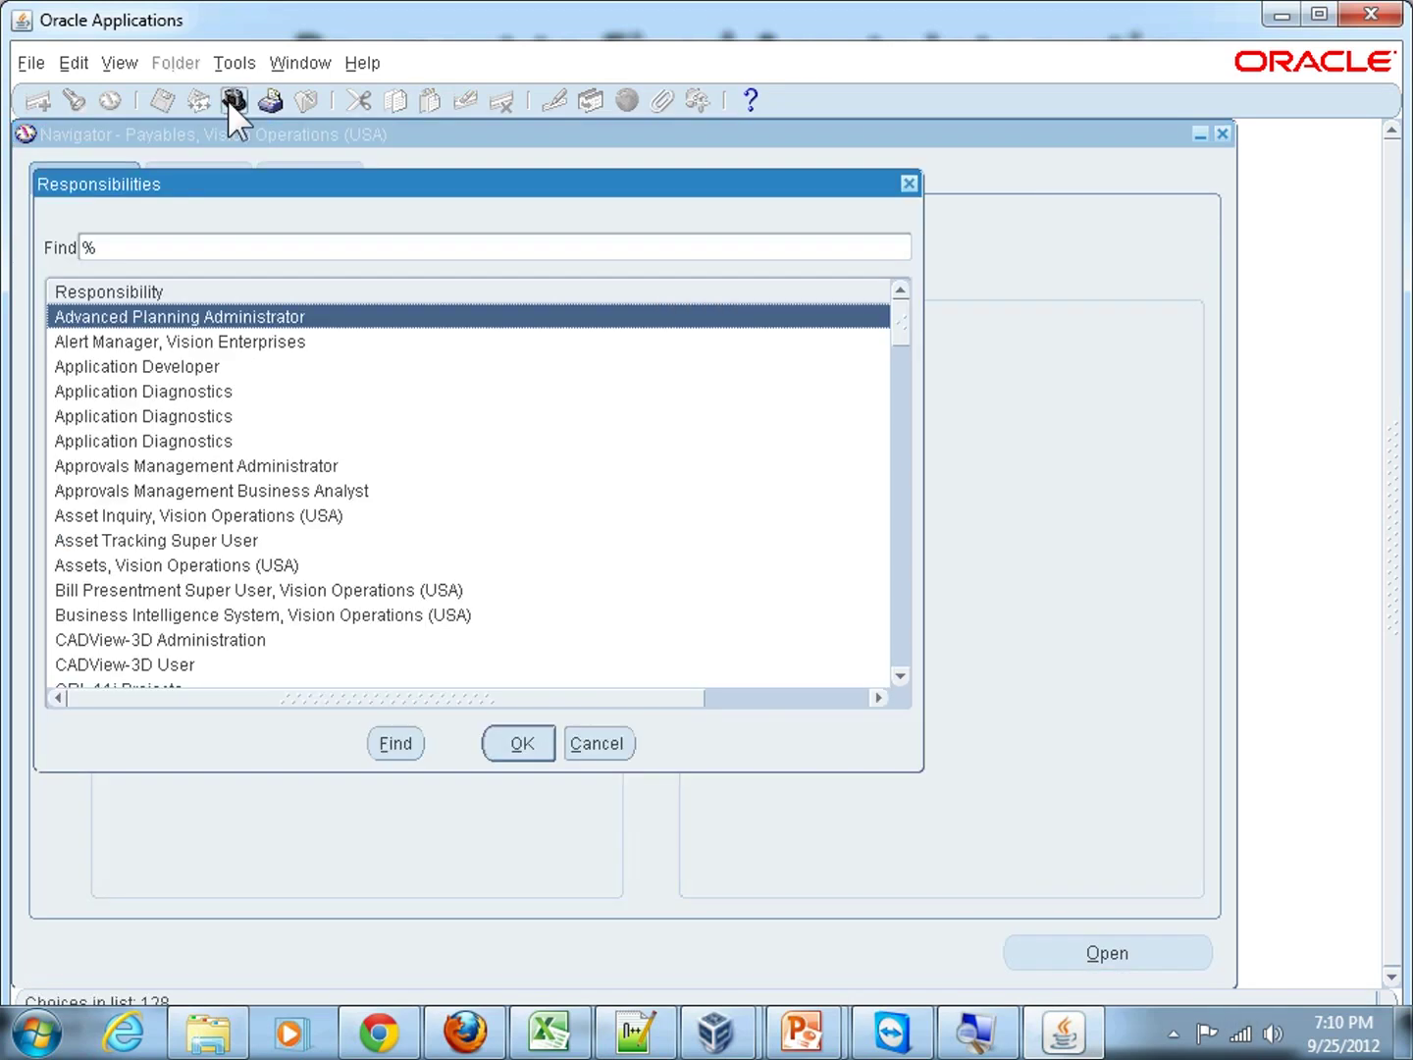
pyautogui.write('a')
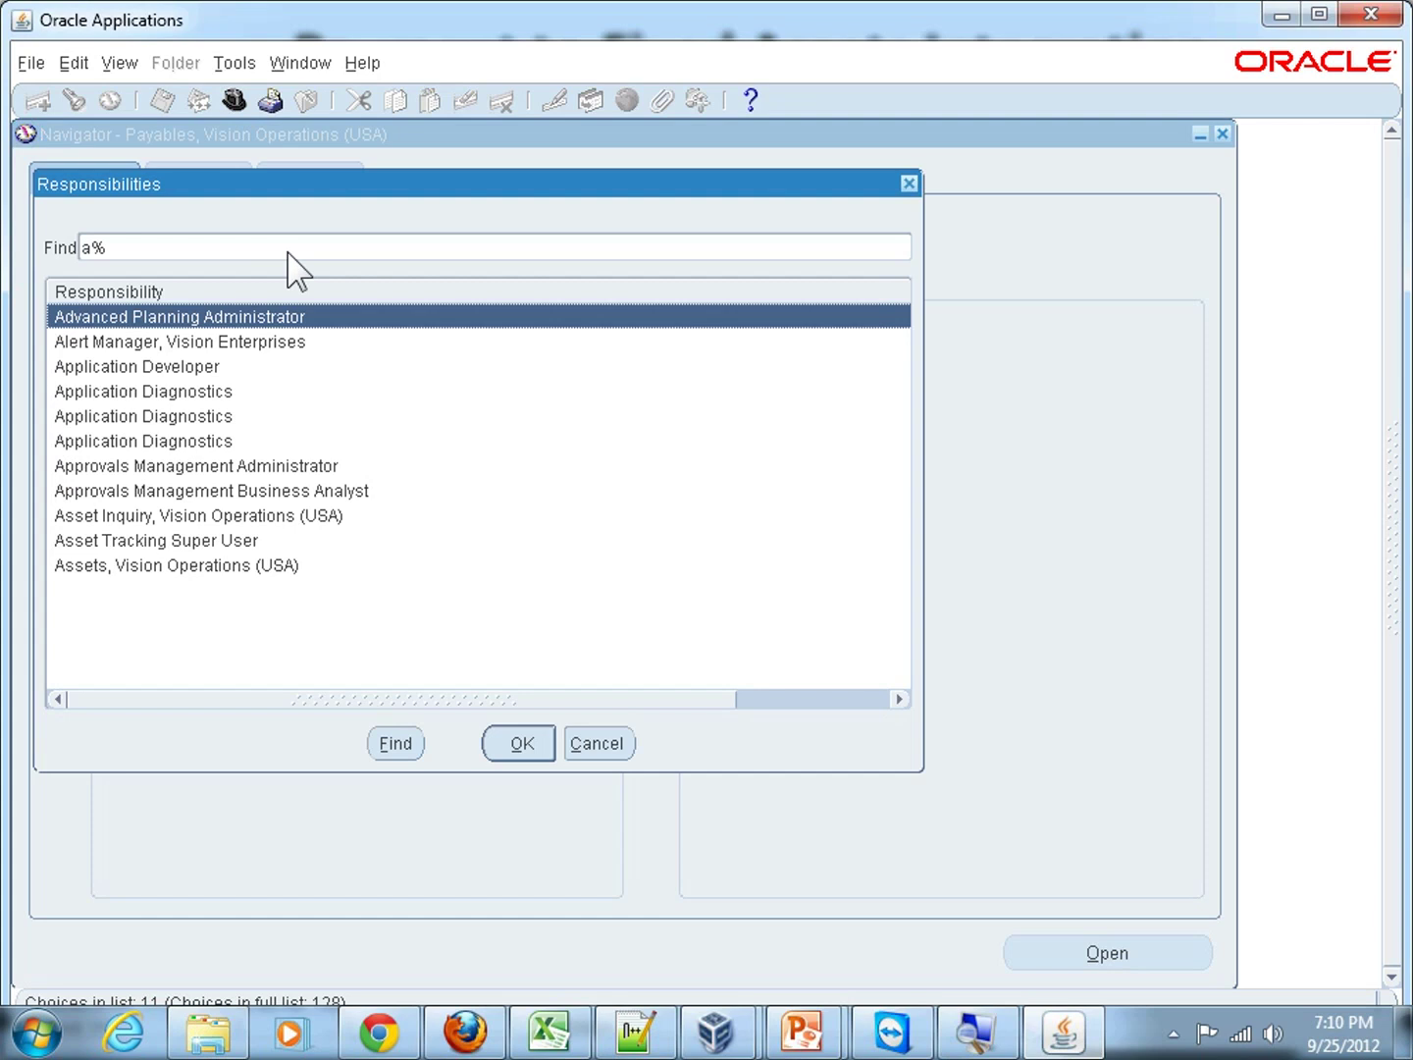
pyautogui.click(234, 567)
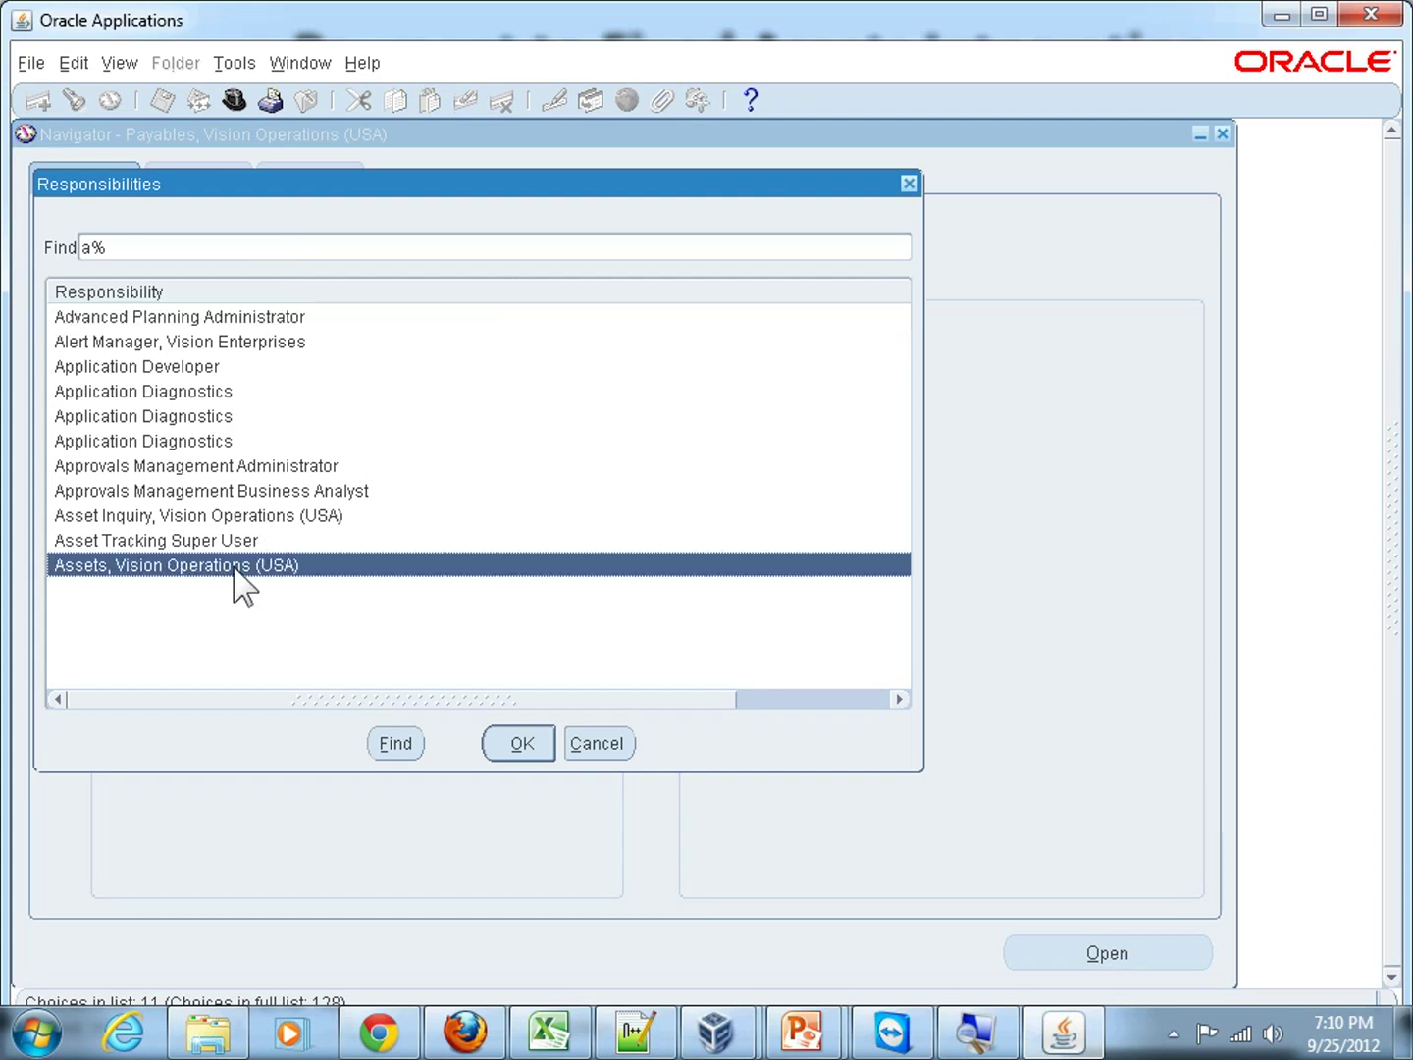
pyautogui.click(520, 748)
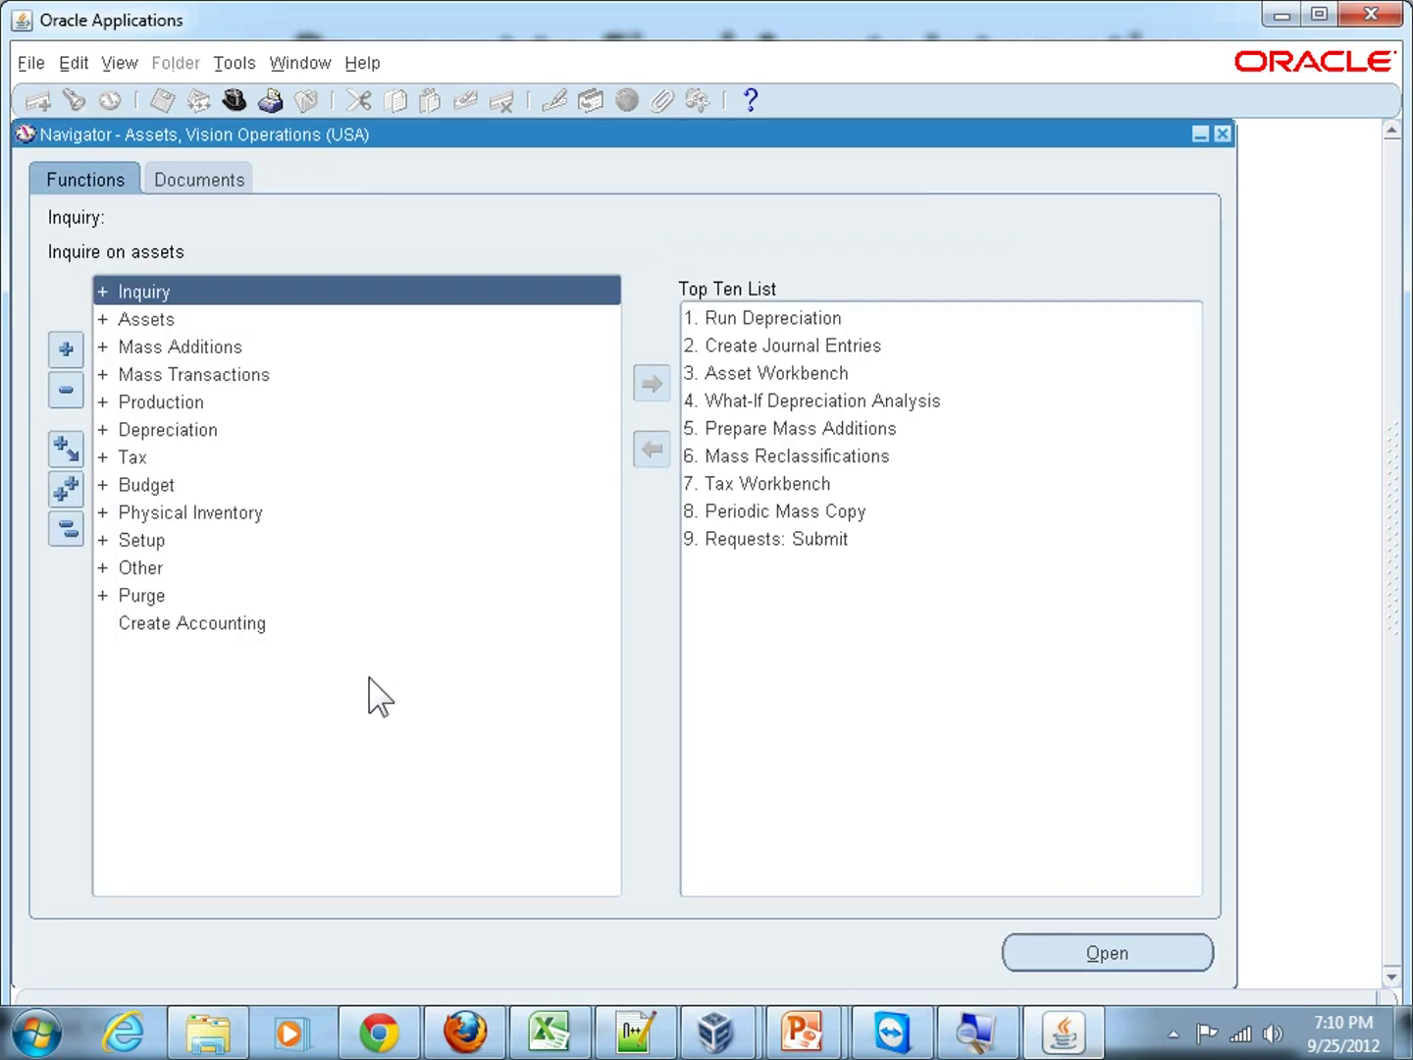
pyautogui.doubleClick(224, 347)
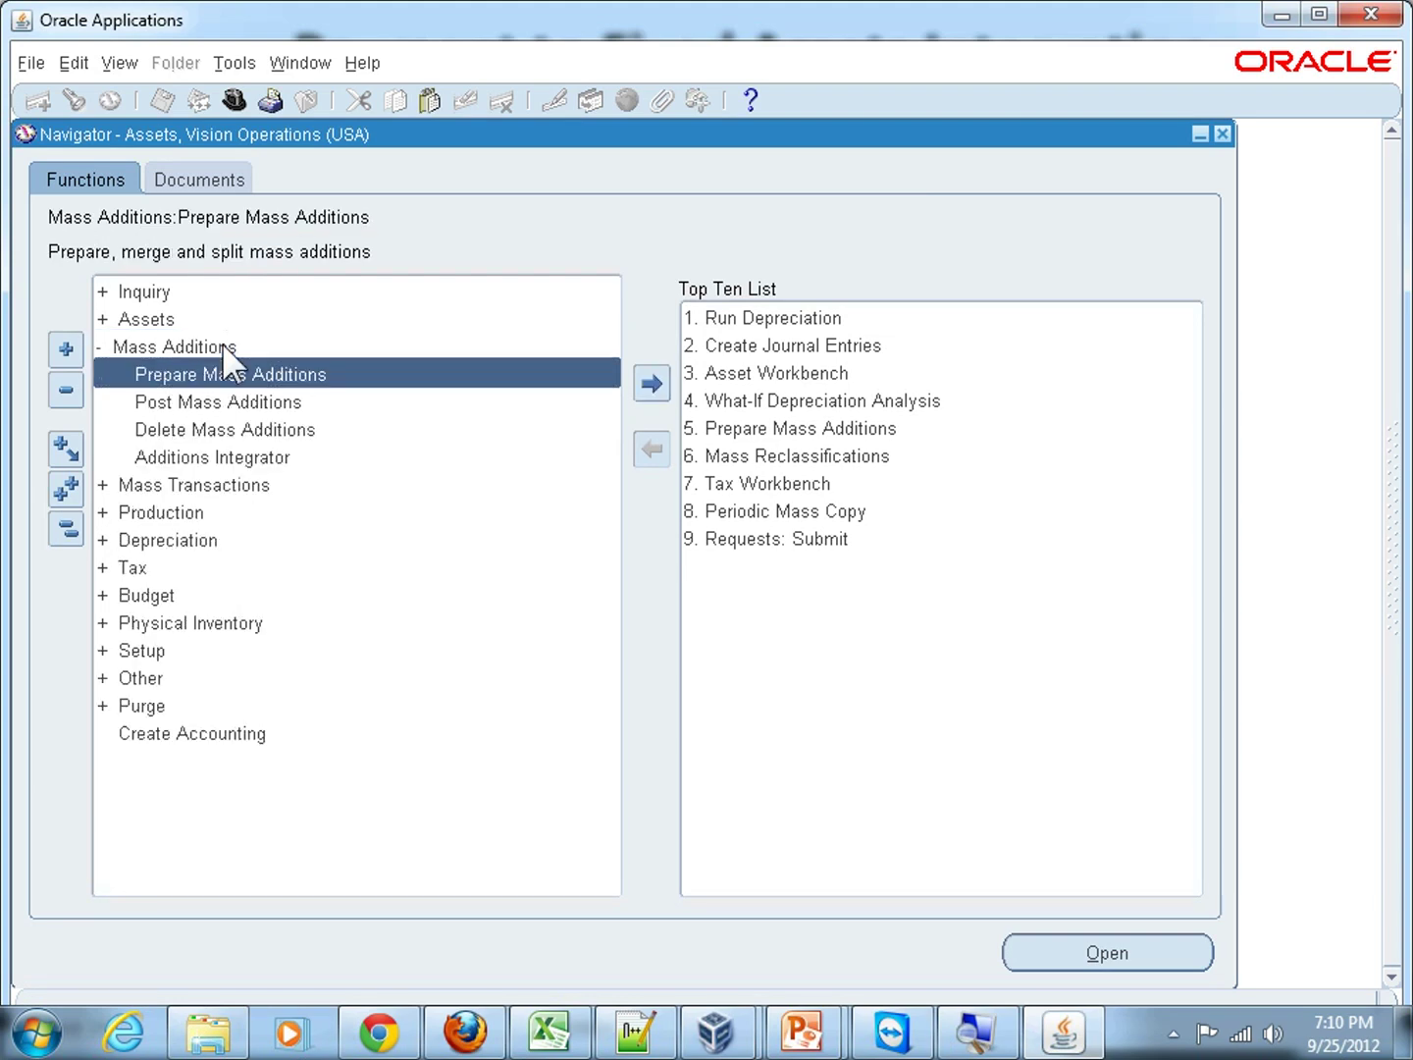
pyautogui.doubleClick(383, 375)
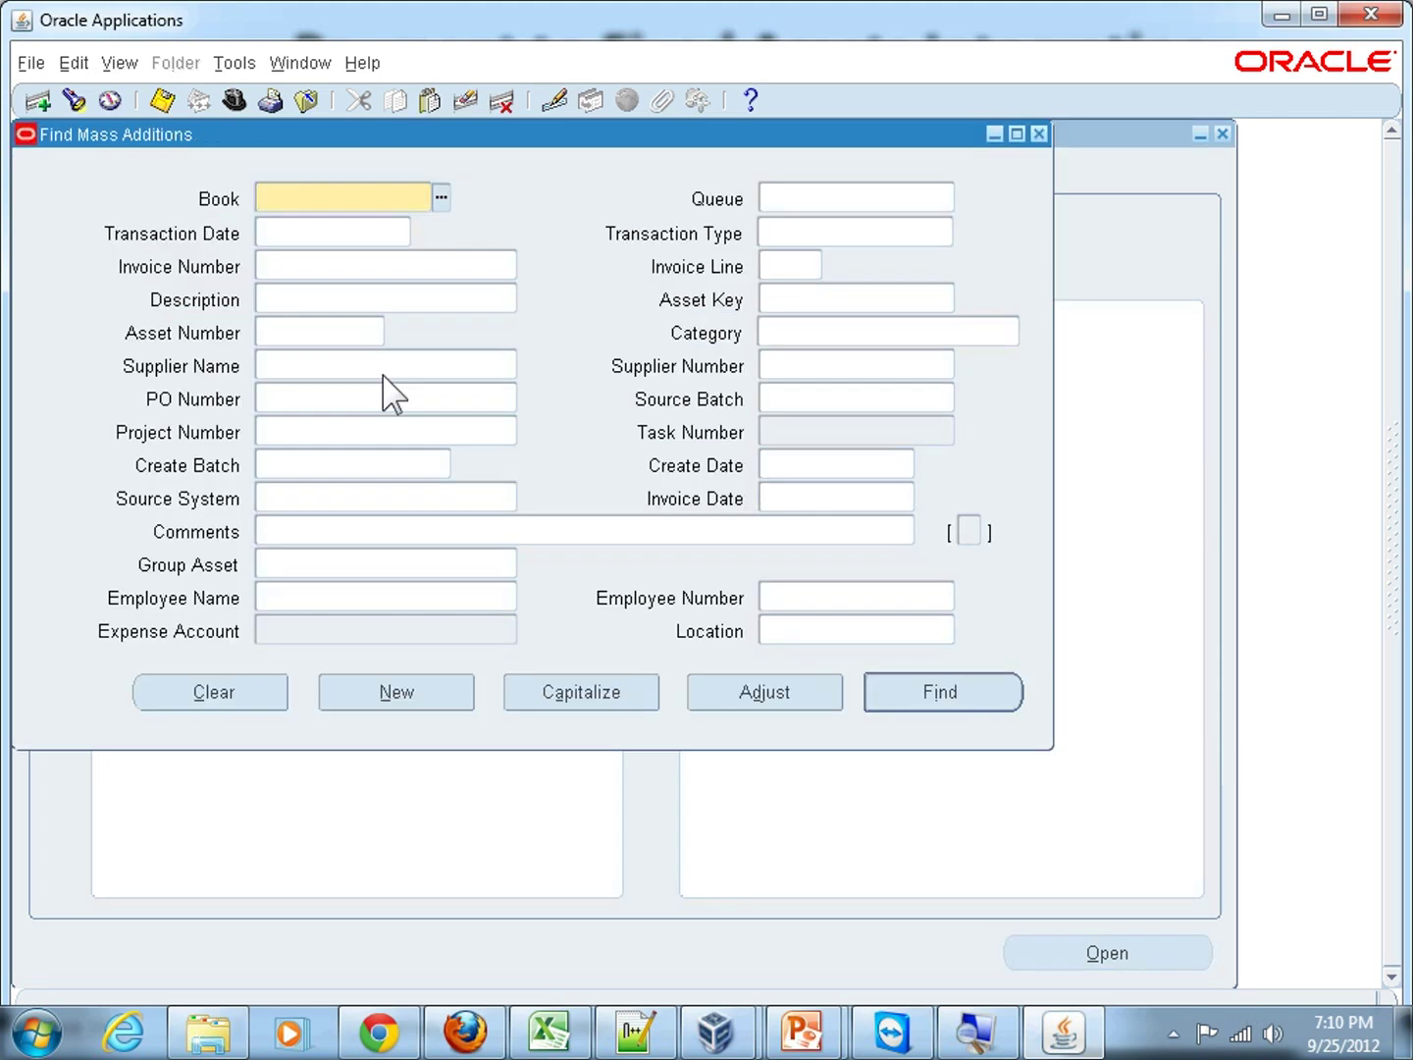
# Set the search Book to OPS CORP and the Queue to NEW.
pyautogui.click(440, 199)
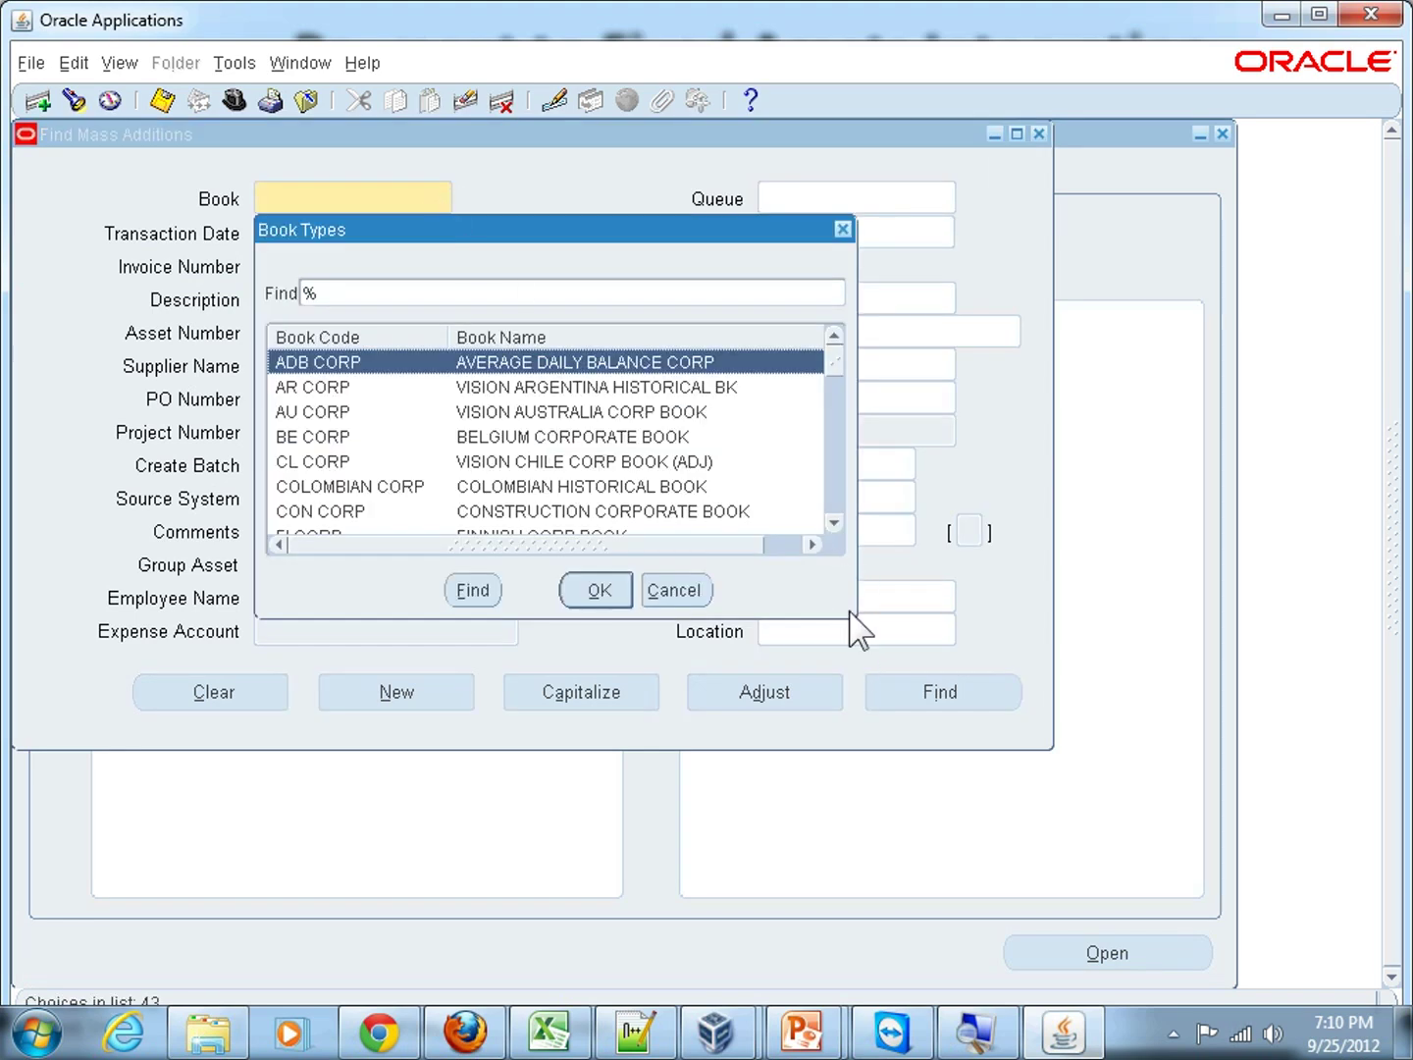
pyautogui.moveTo(870, 627); pyautogui.dragTo(1080, 861)
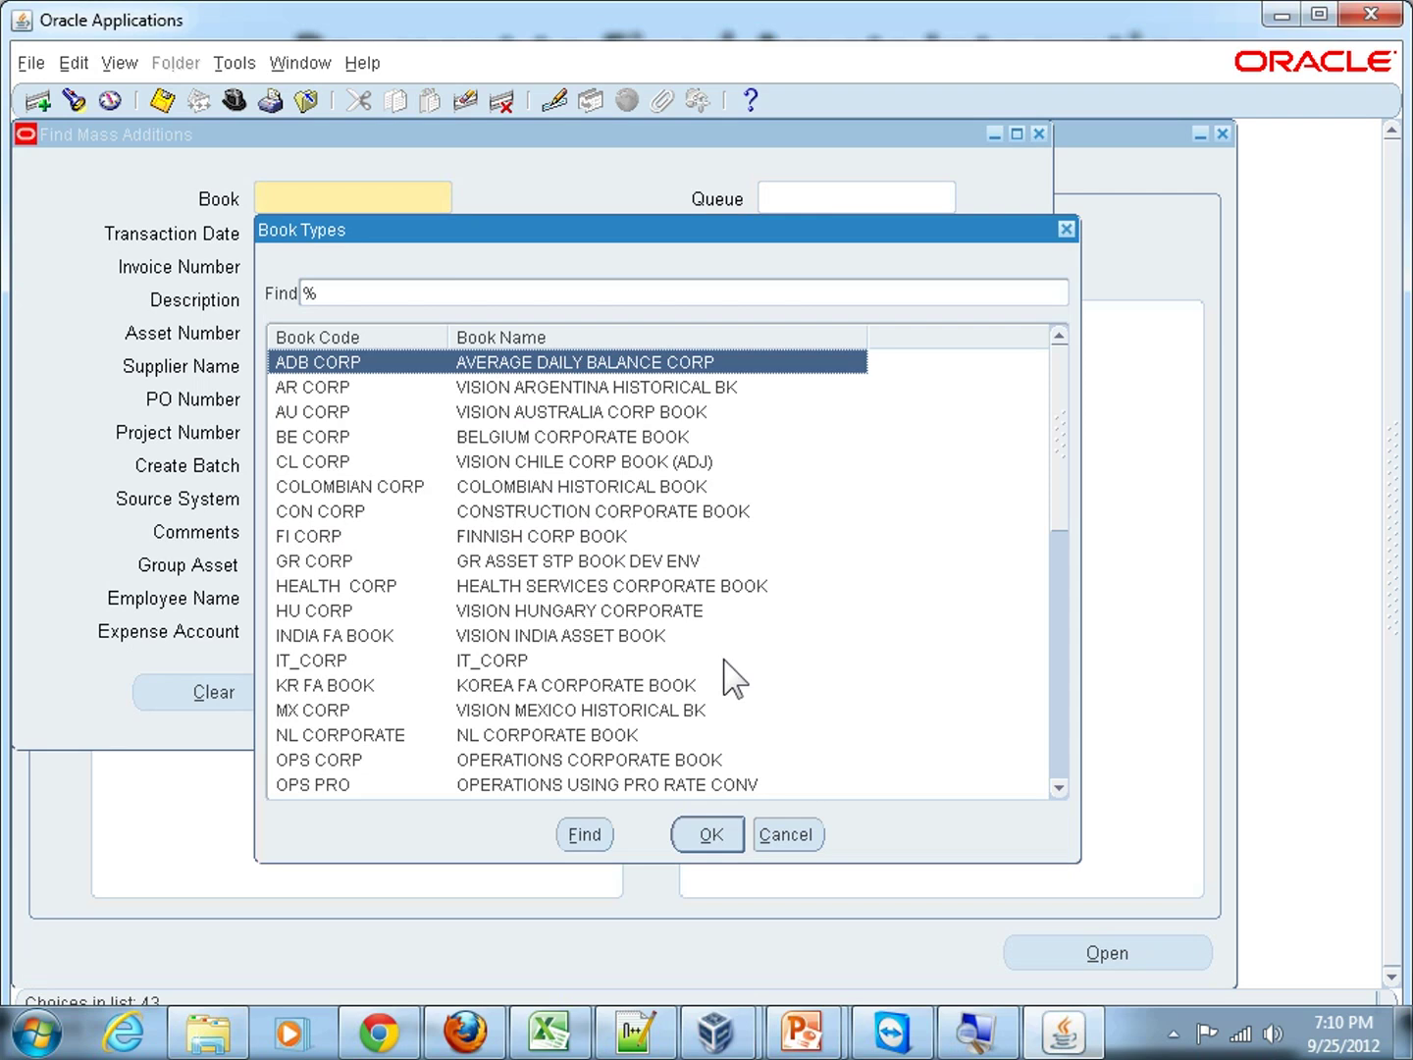
pyautogui.click(520, 759)
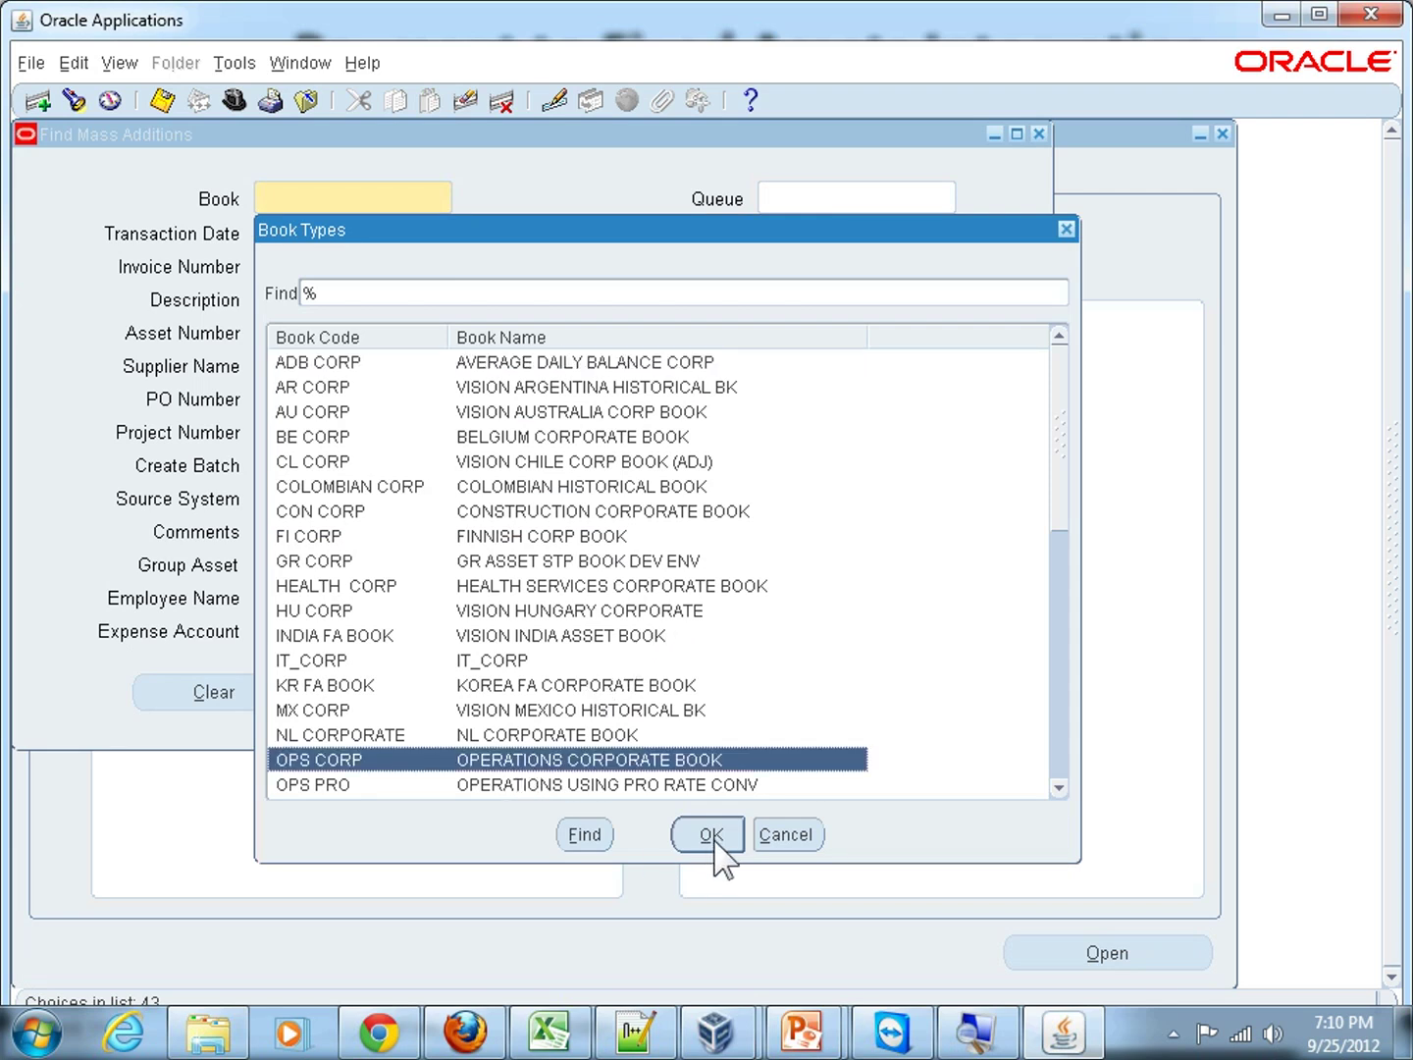
pyautogui.click(710, 835)
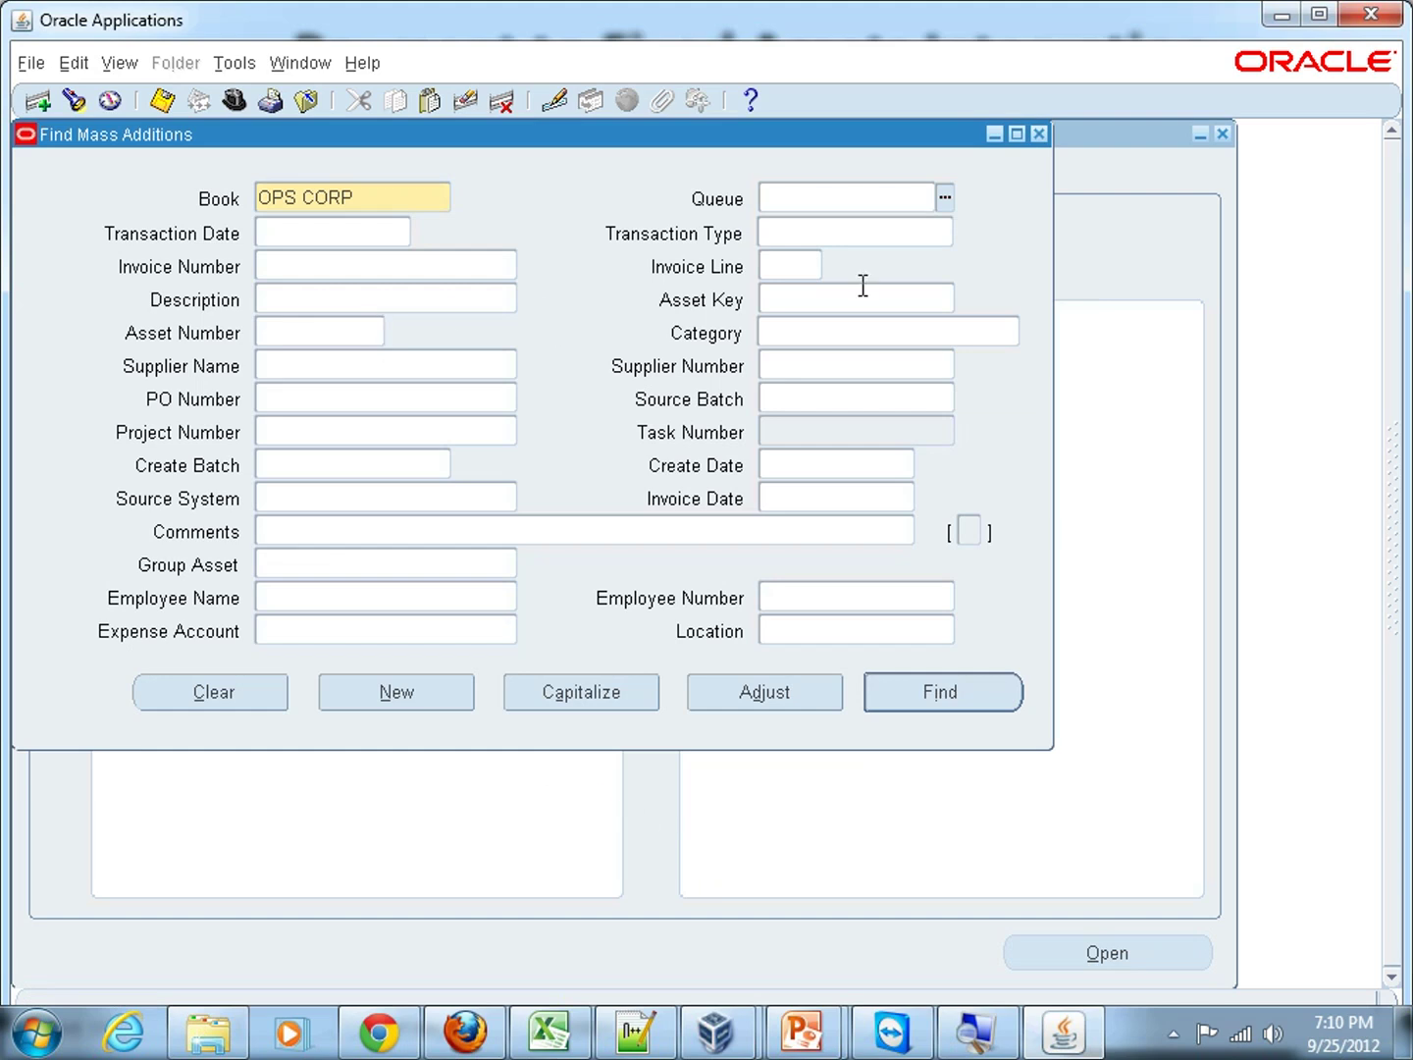
pyautogui.click(945, 198)
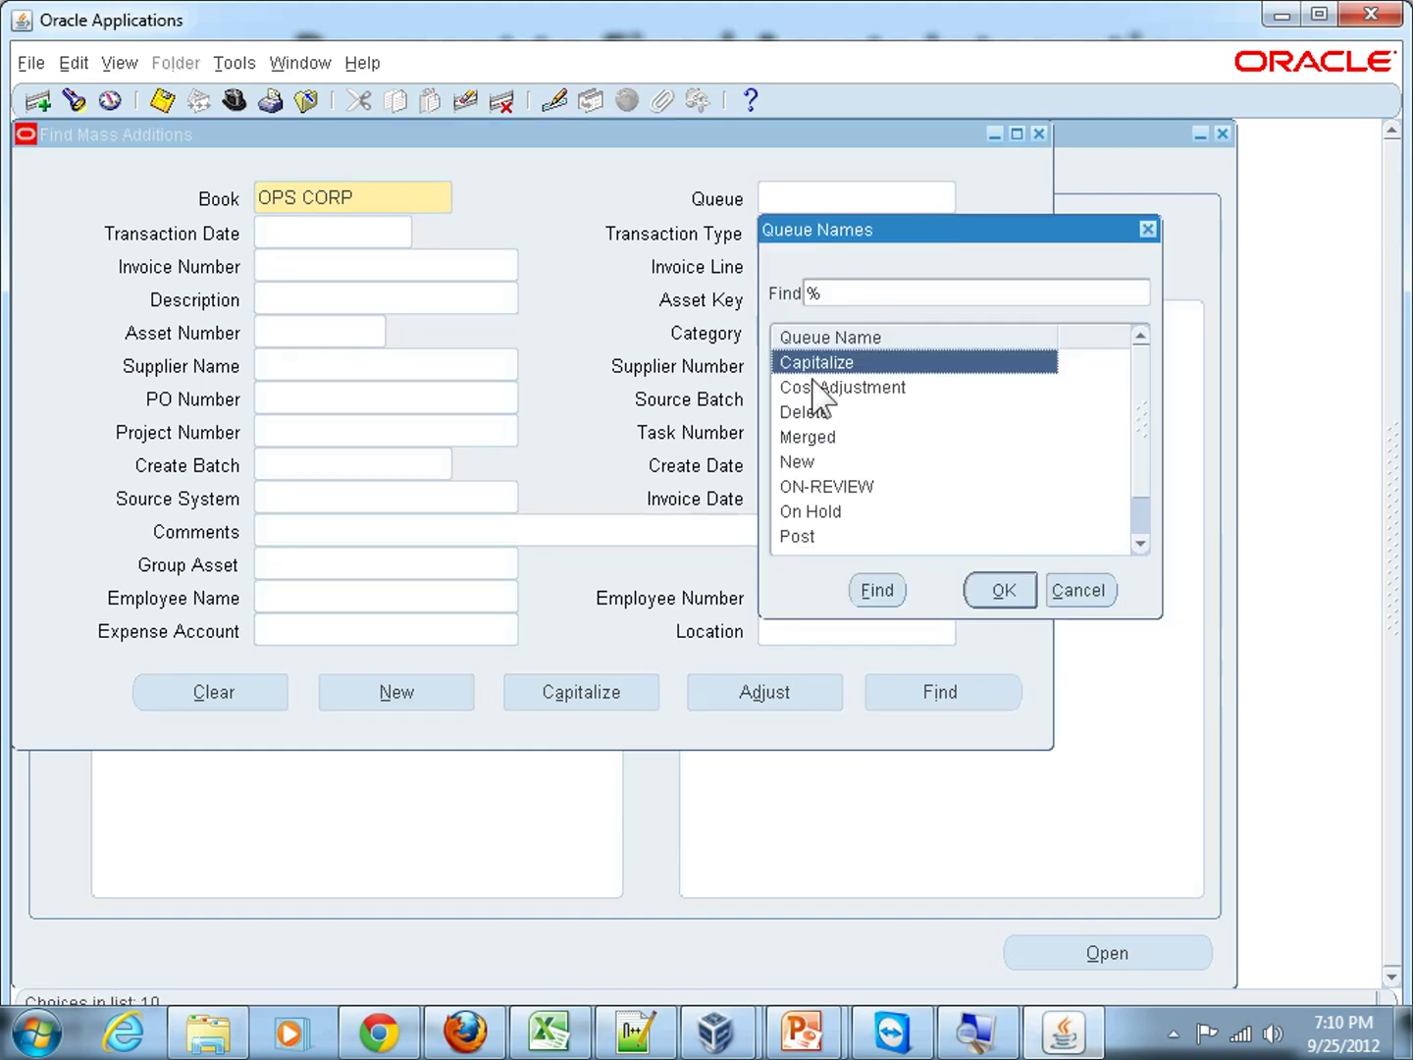
pyautogui.click(801, 464)
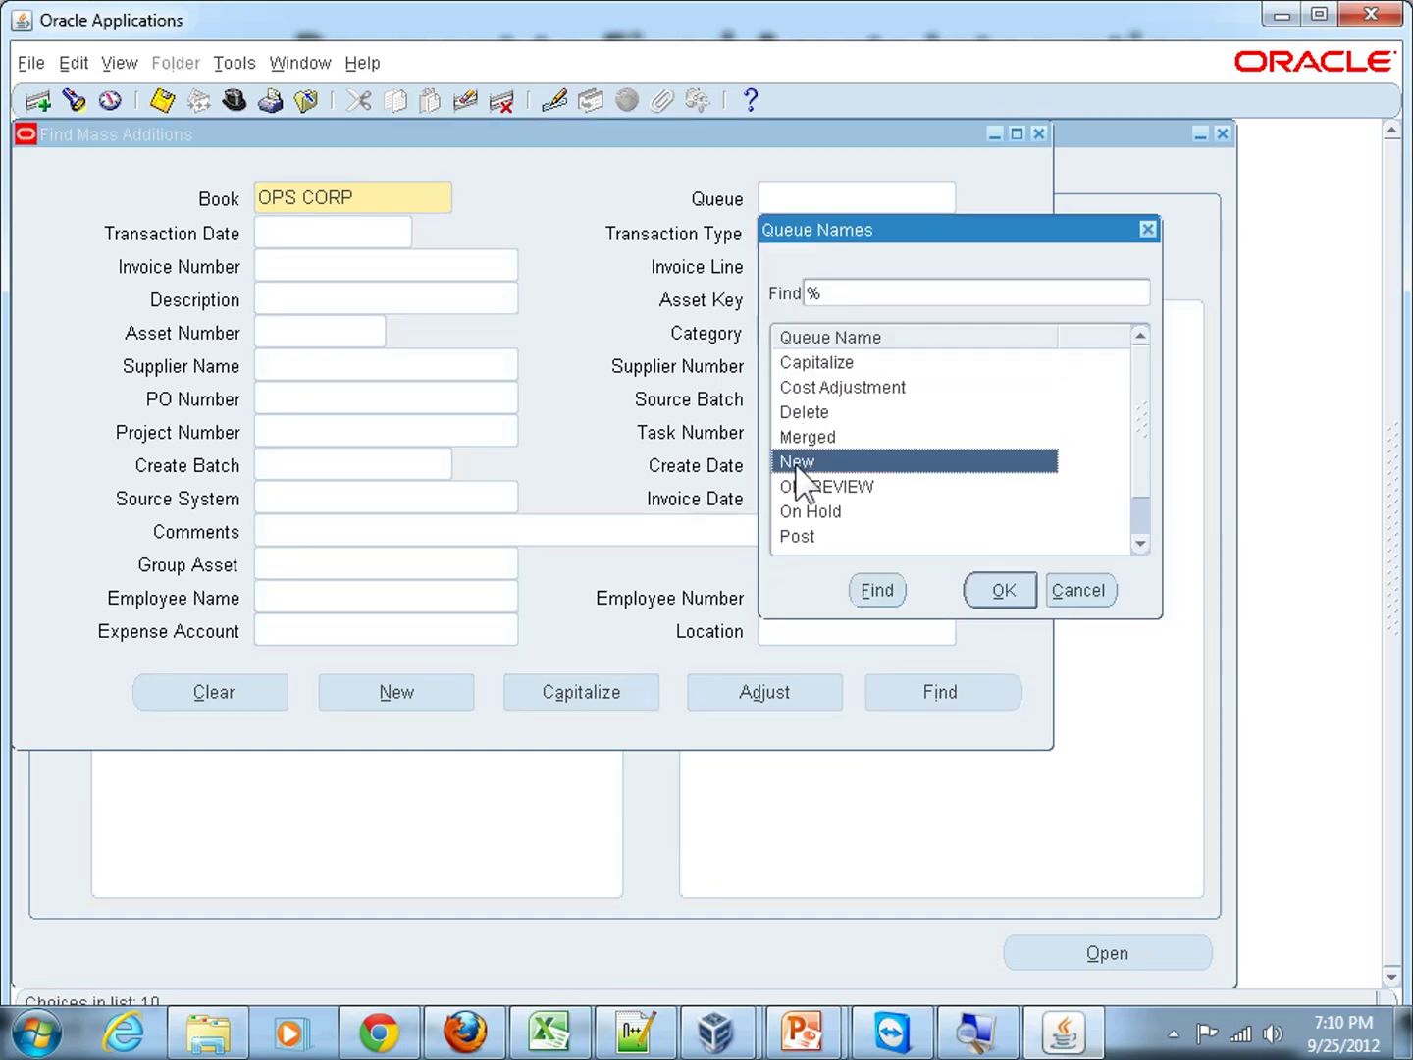
pyautogui.click(1000, 596)
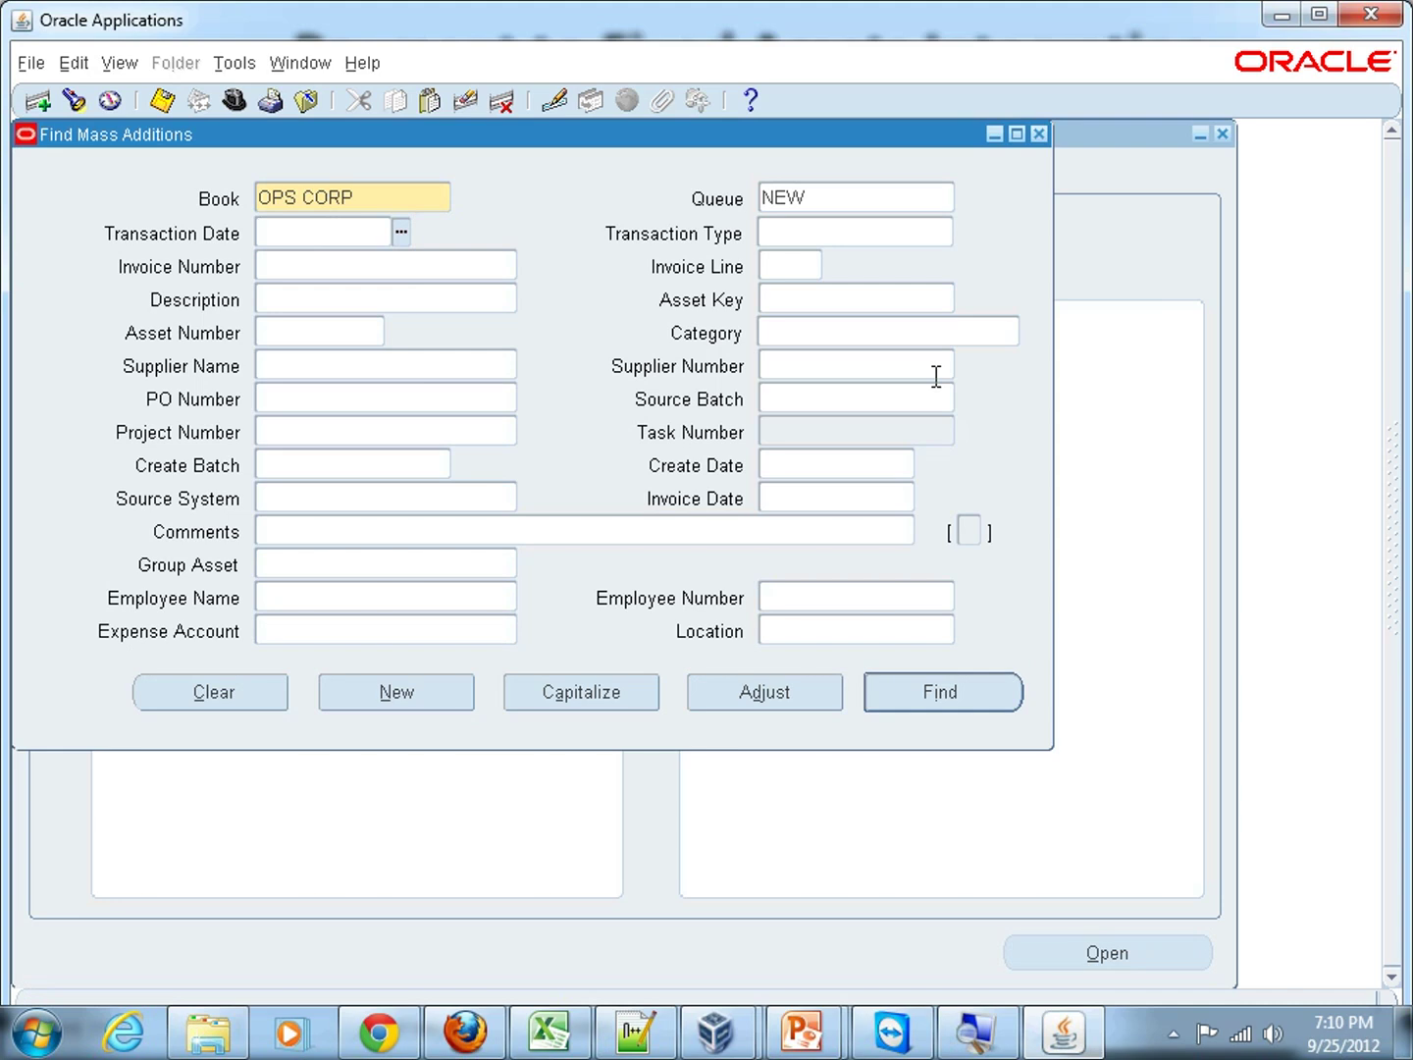
# Enter GE Plastics as the supplier name.
pyautogui.click(398, 364)
pyautogui.click(798, 362)
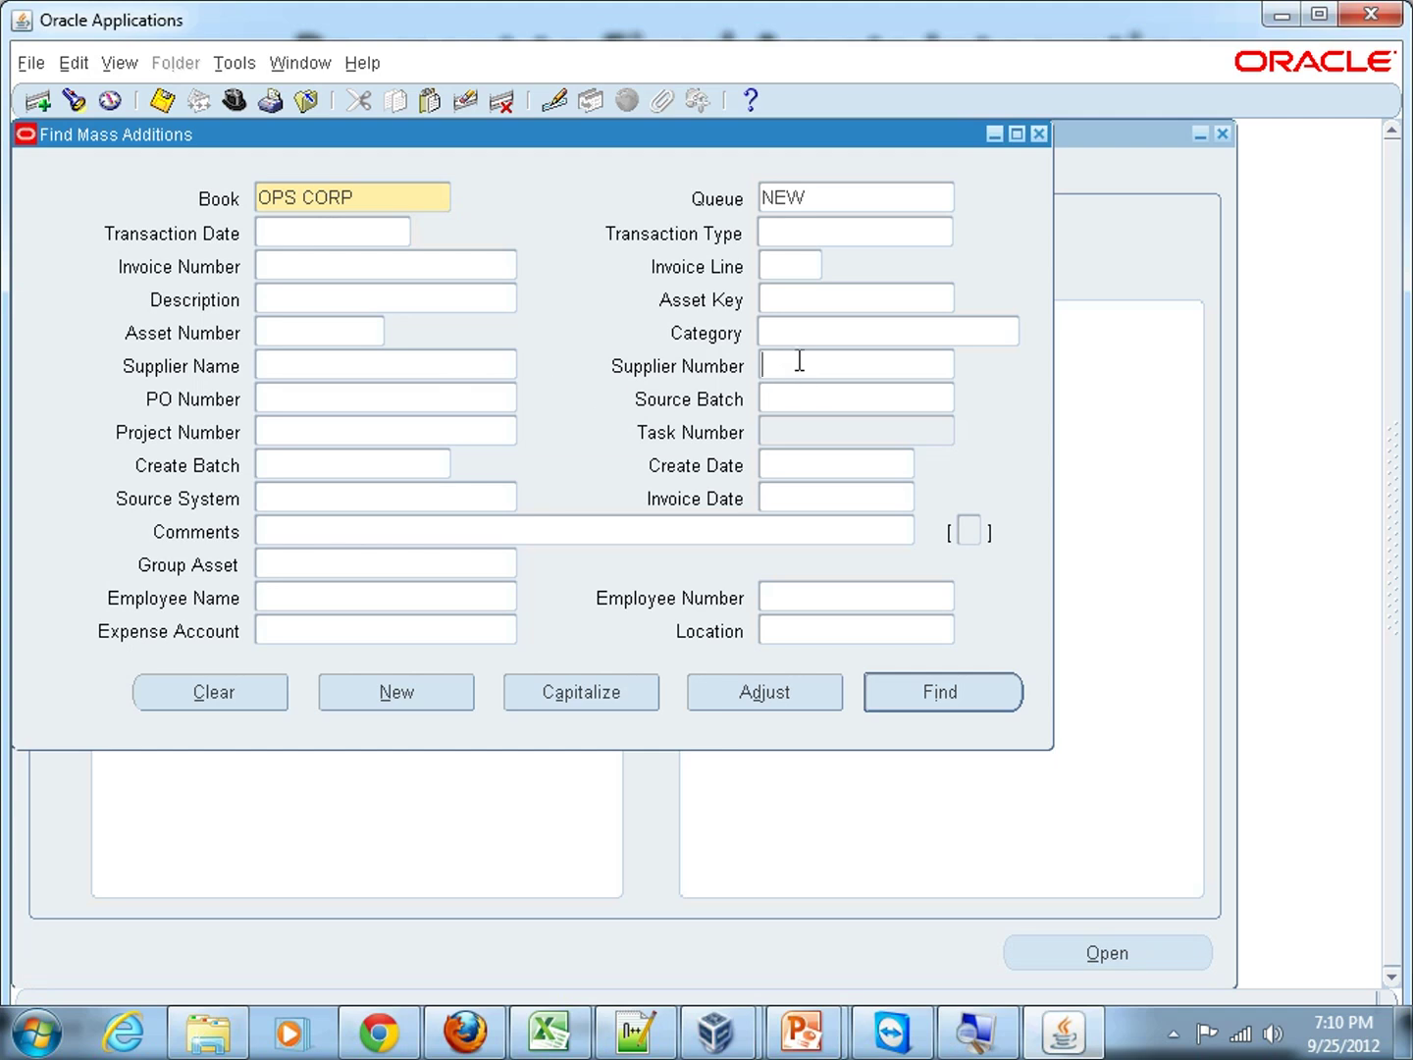
pyautogui.click(399, 359)
pyautogui.write('GE Plastics')
pyautogui.click(295, 265)
pyautogui.click(295, 234)
pyautogui.click(294, 256)
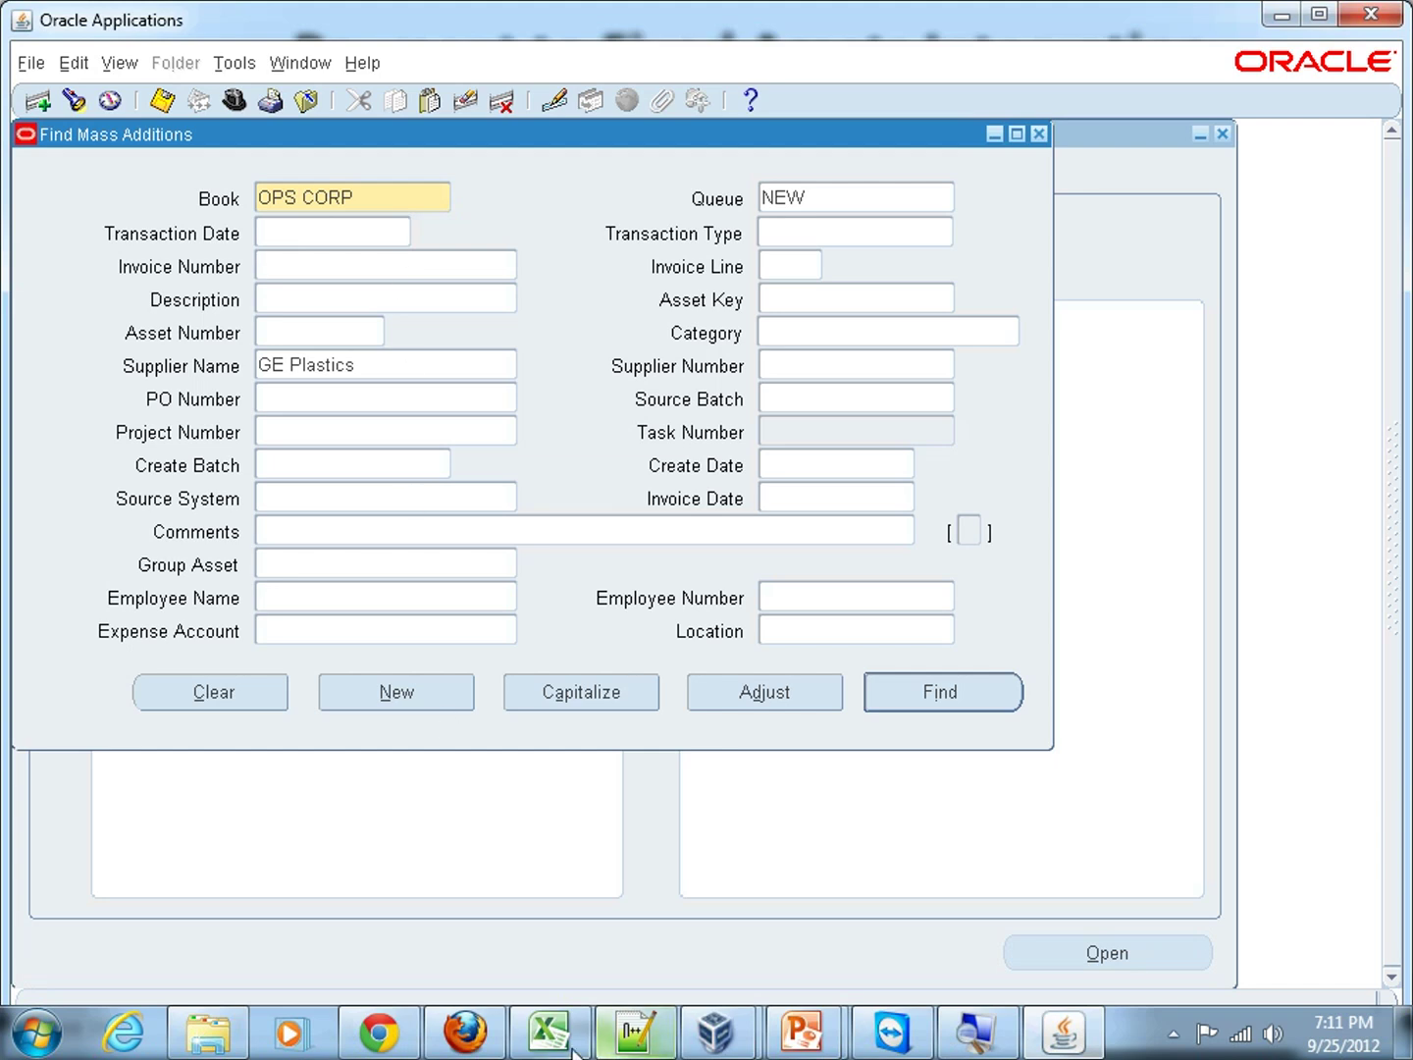
# Copy invoice number 100002 from the Excel workbook into Invoice Number and run Find.
pyautogui.moveTo(550, 1033)
pyautogui.click(535, 883)
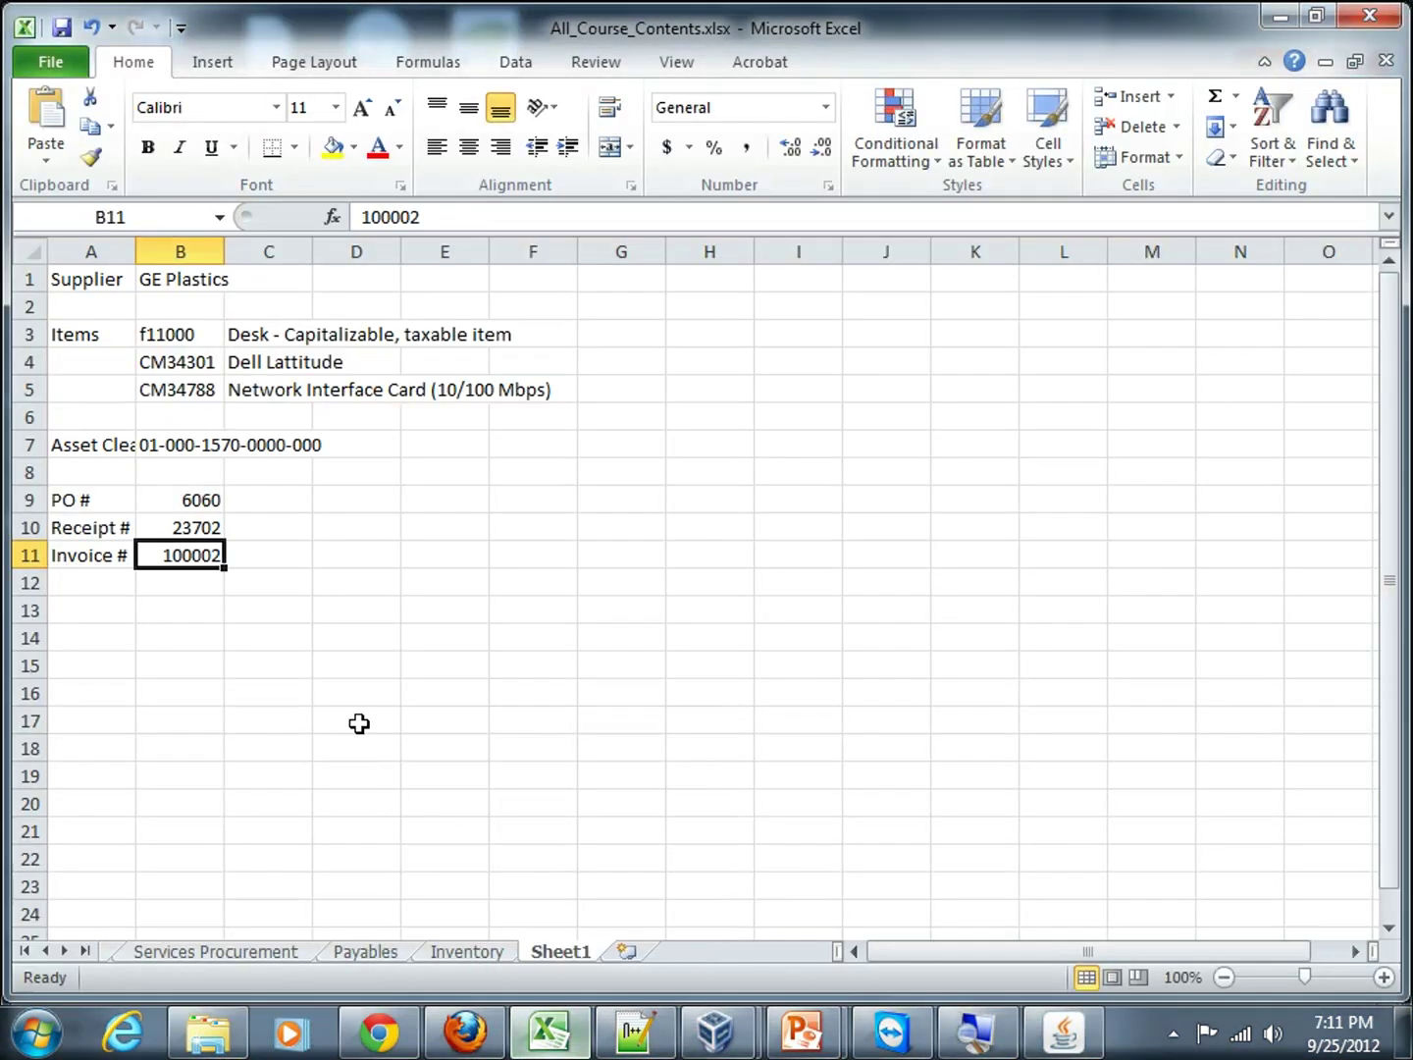
pyautogui.hotkey('ctrl', 'c')
pyautogui.hotkey('alt', 'Tab')
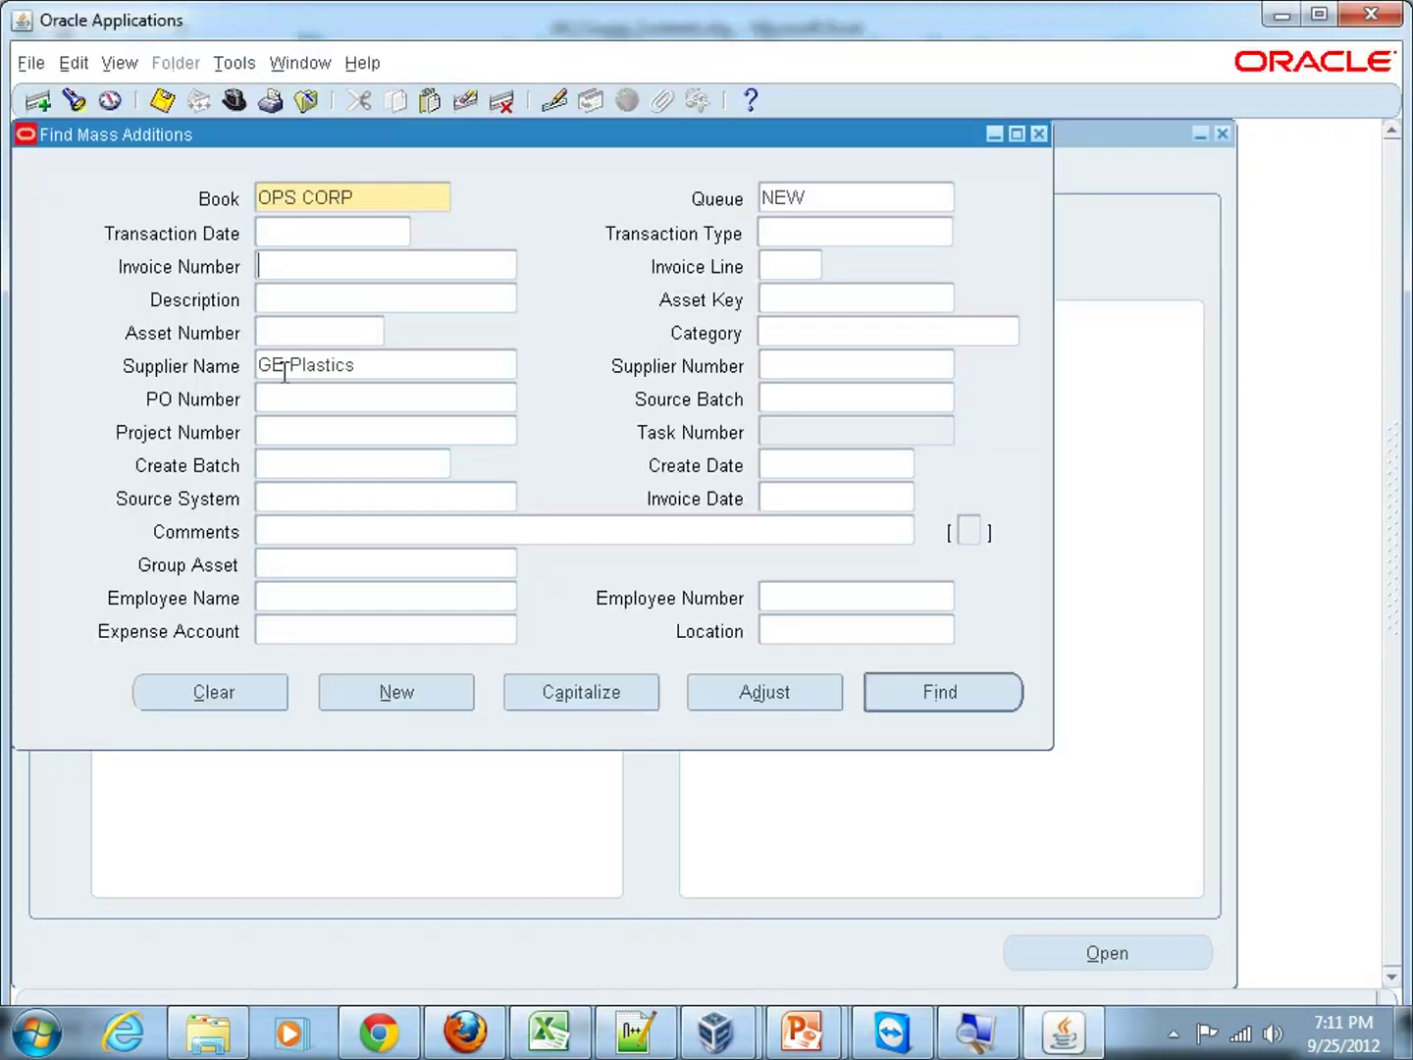
pyautogui.hotkey('ctrl', 'v')
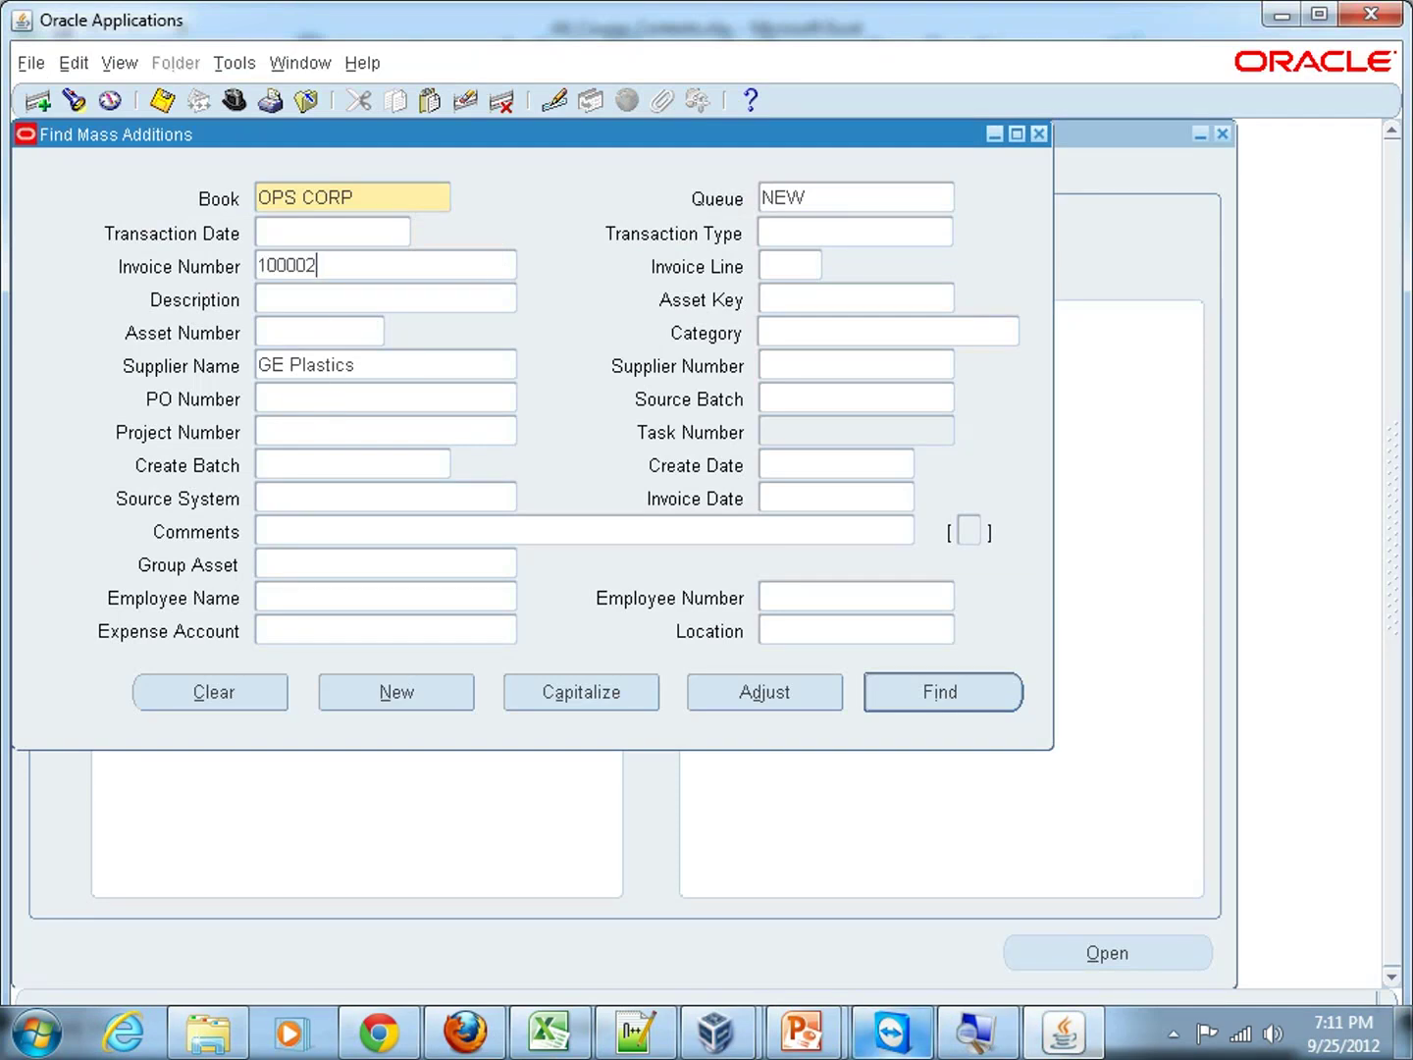
pyautogui.moveTo(891, 1032)
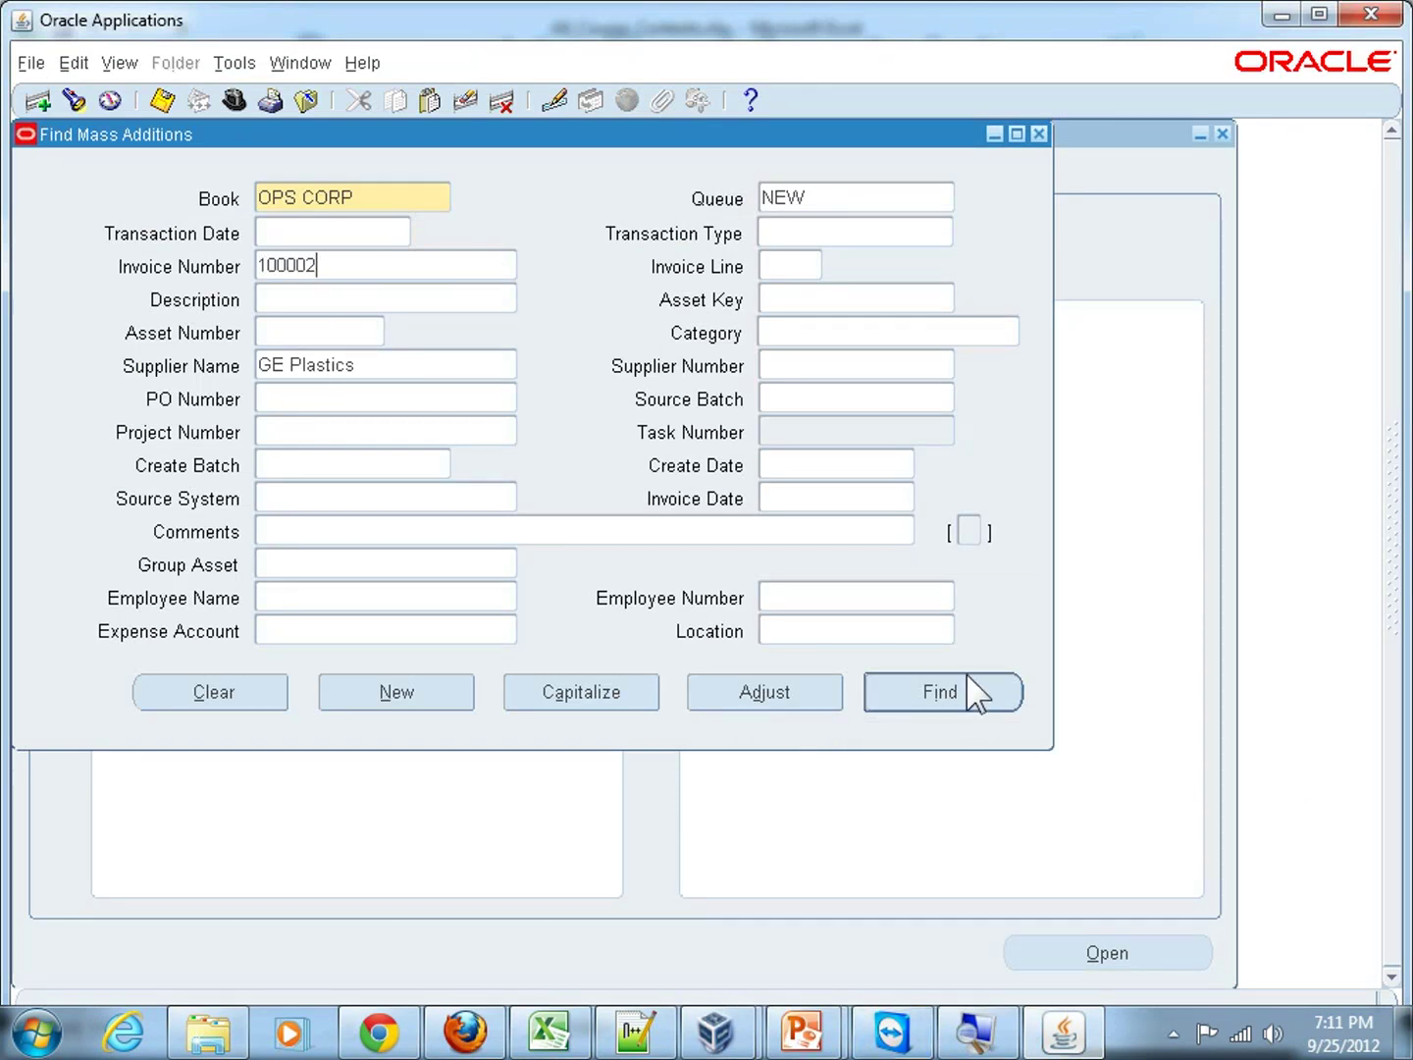
pyautogui.click(961, 697)
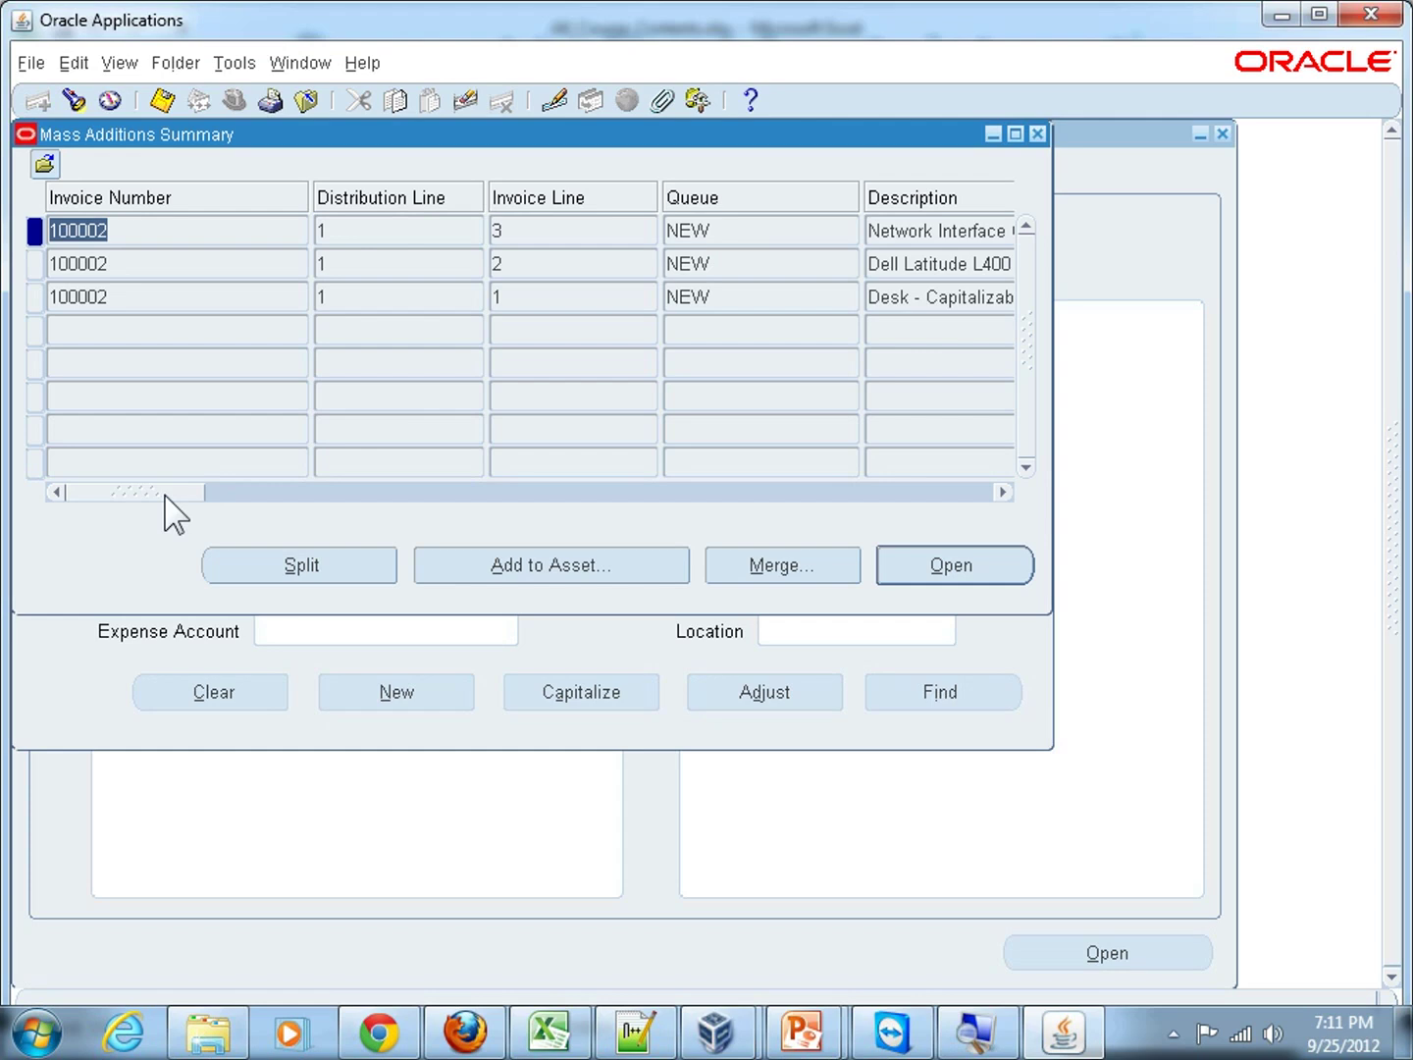
# Scroll the summary columns to check Supplier Number 1000 and PO Number 6060.
pyautogui.moveTo(163, 497); pyautogui.dragTo(98, 499)
pyautogui.moveTo(160, 490); pyautogui.dragTo(384, 498)
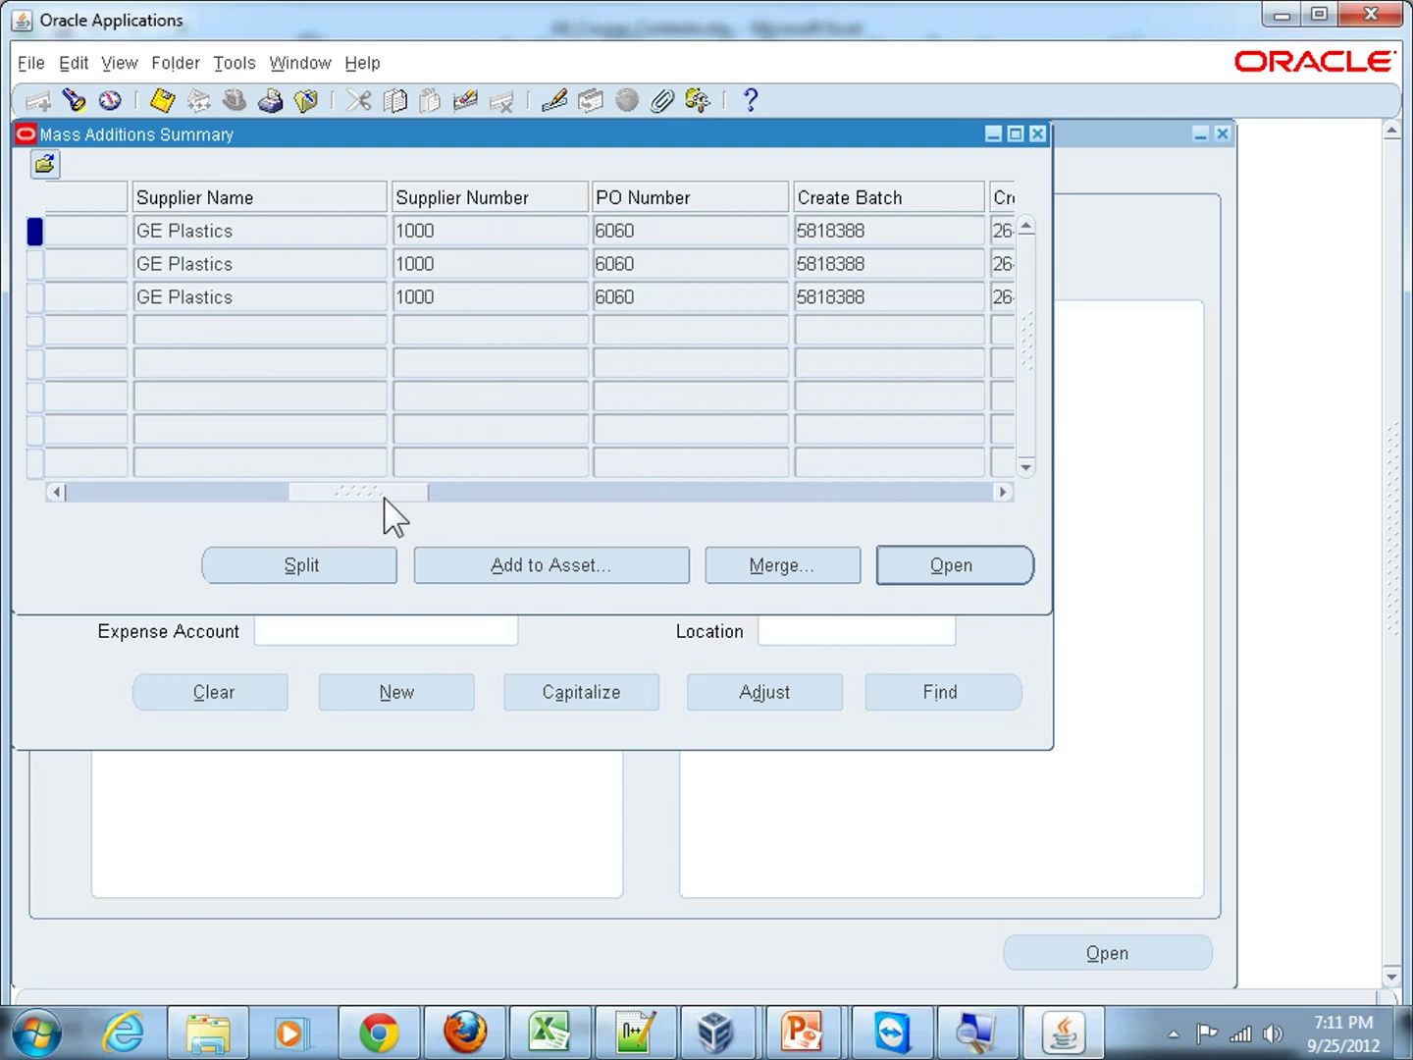
pyautogui.click(453, 230)
pyautogui.click(719, 236)
pyautogui.click(703, 235)
pyautogui.moveTo(367, 495); pyautogui.dragTo(457, 504)
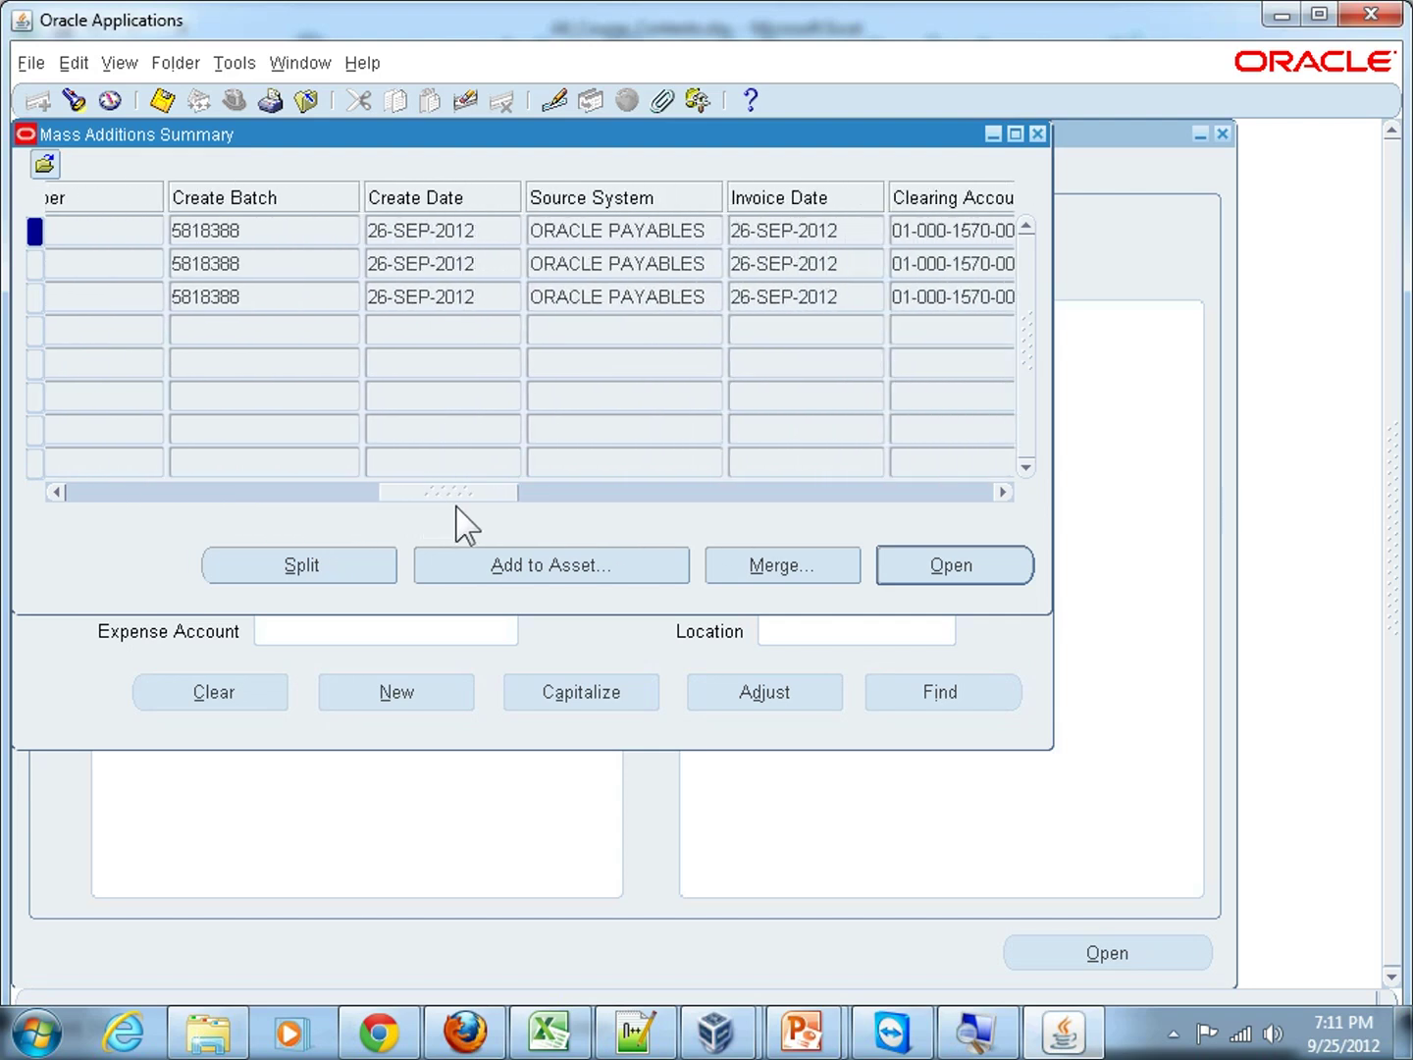
pyautogui.click(606, 231)
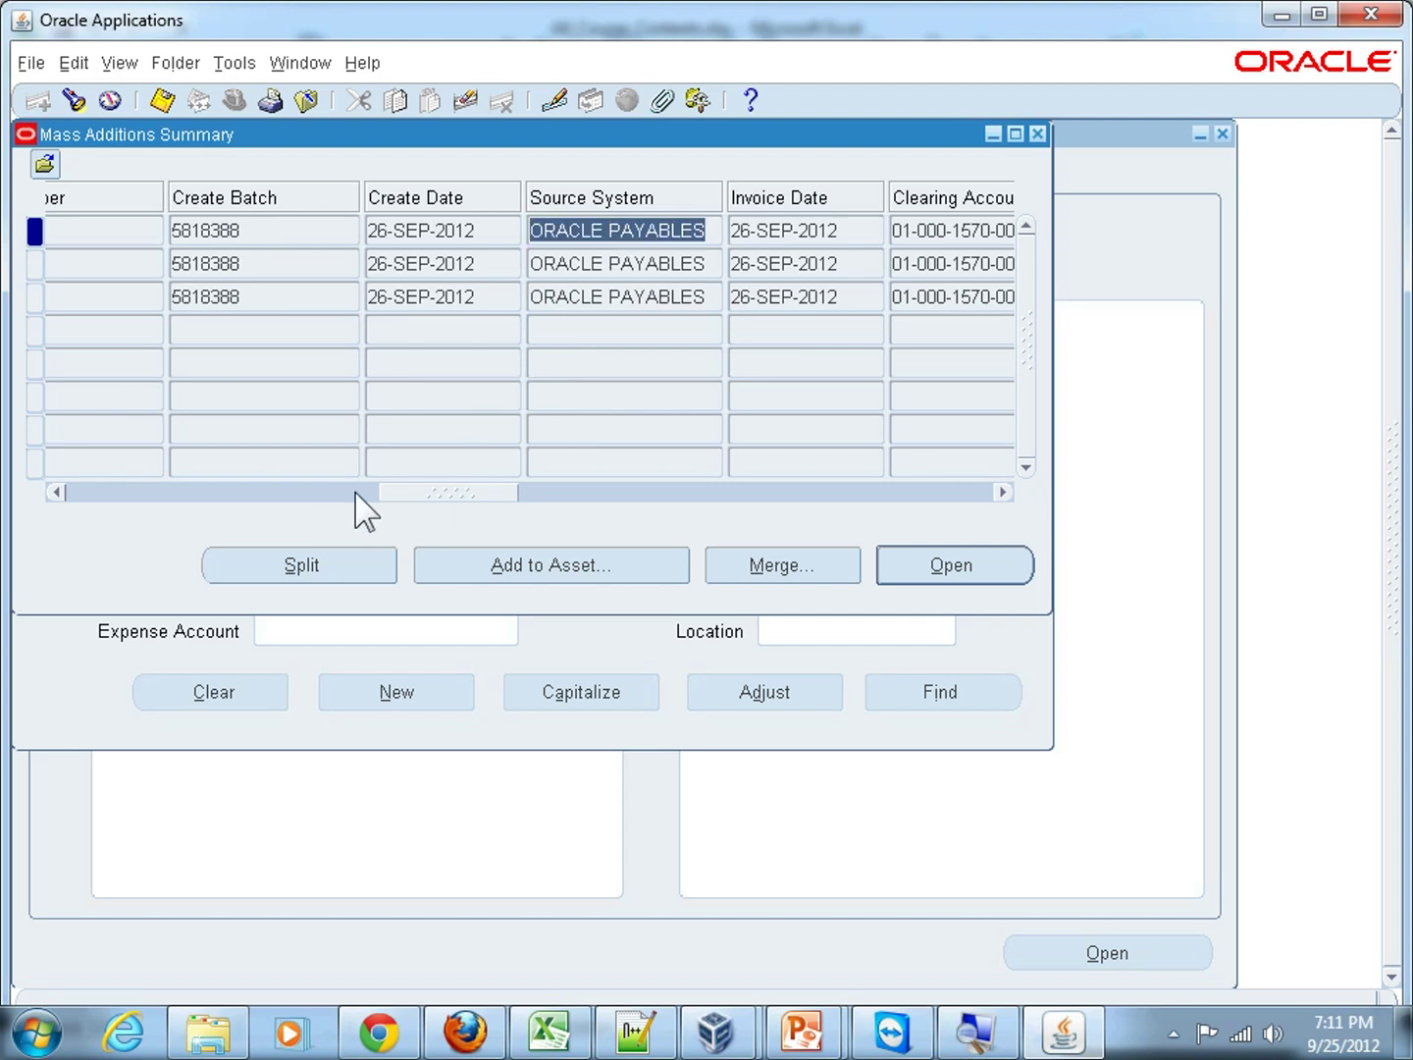
pyautogui.moveTo(420, 500); pyautogui.dragTo(472, 515)
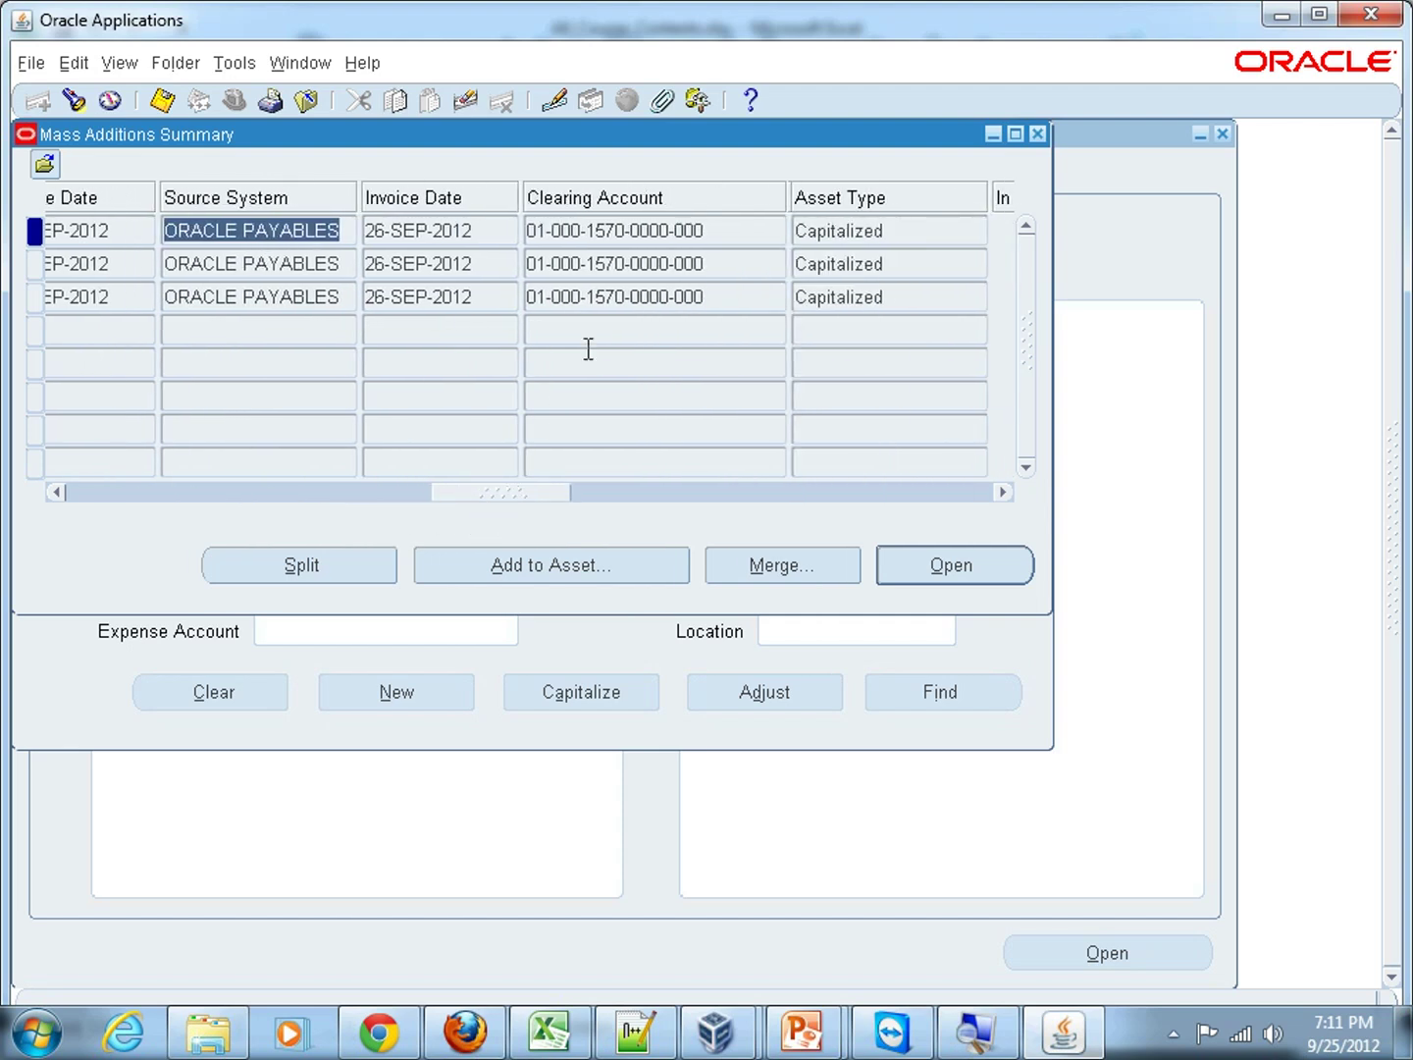
pyautogui.click(613, 234)
pyautogui.click(741, 230)
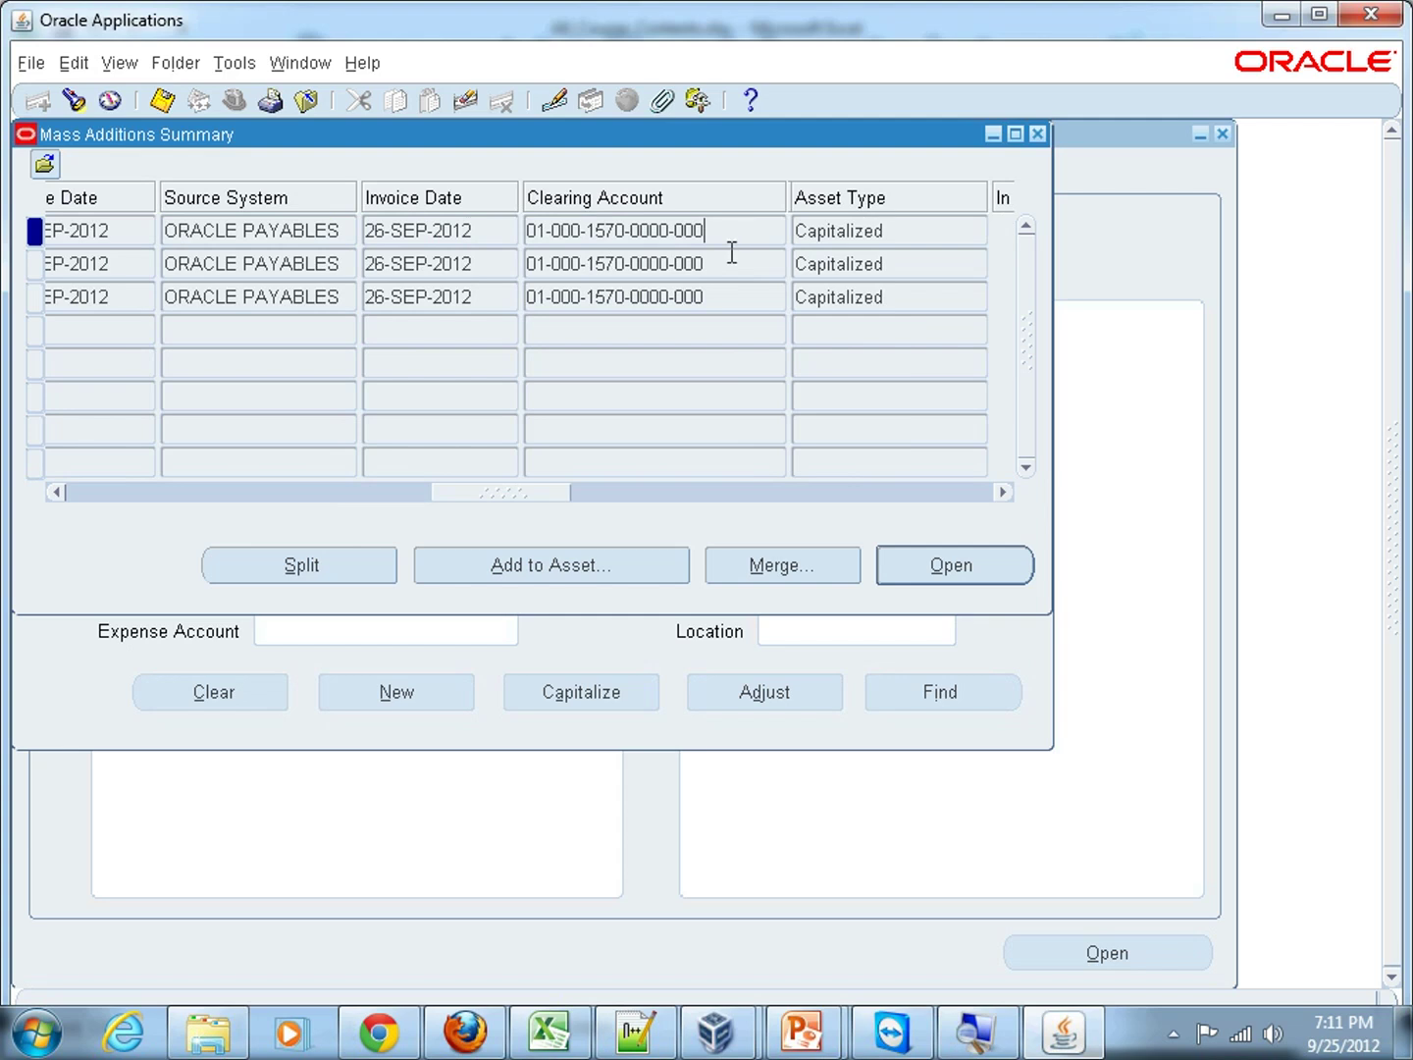
pyautogui.moveTo(482, 495); pyautogui.dragTo(94, 514)
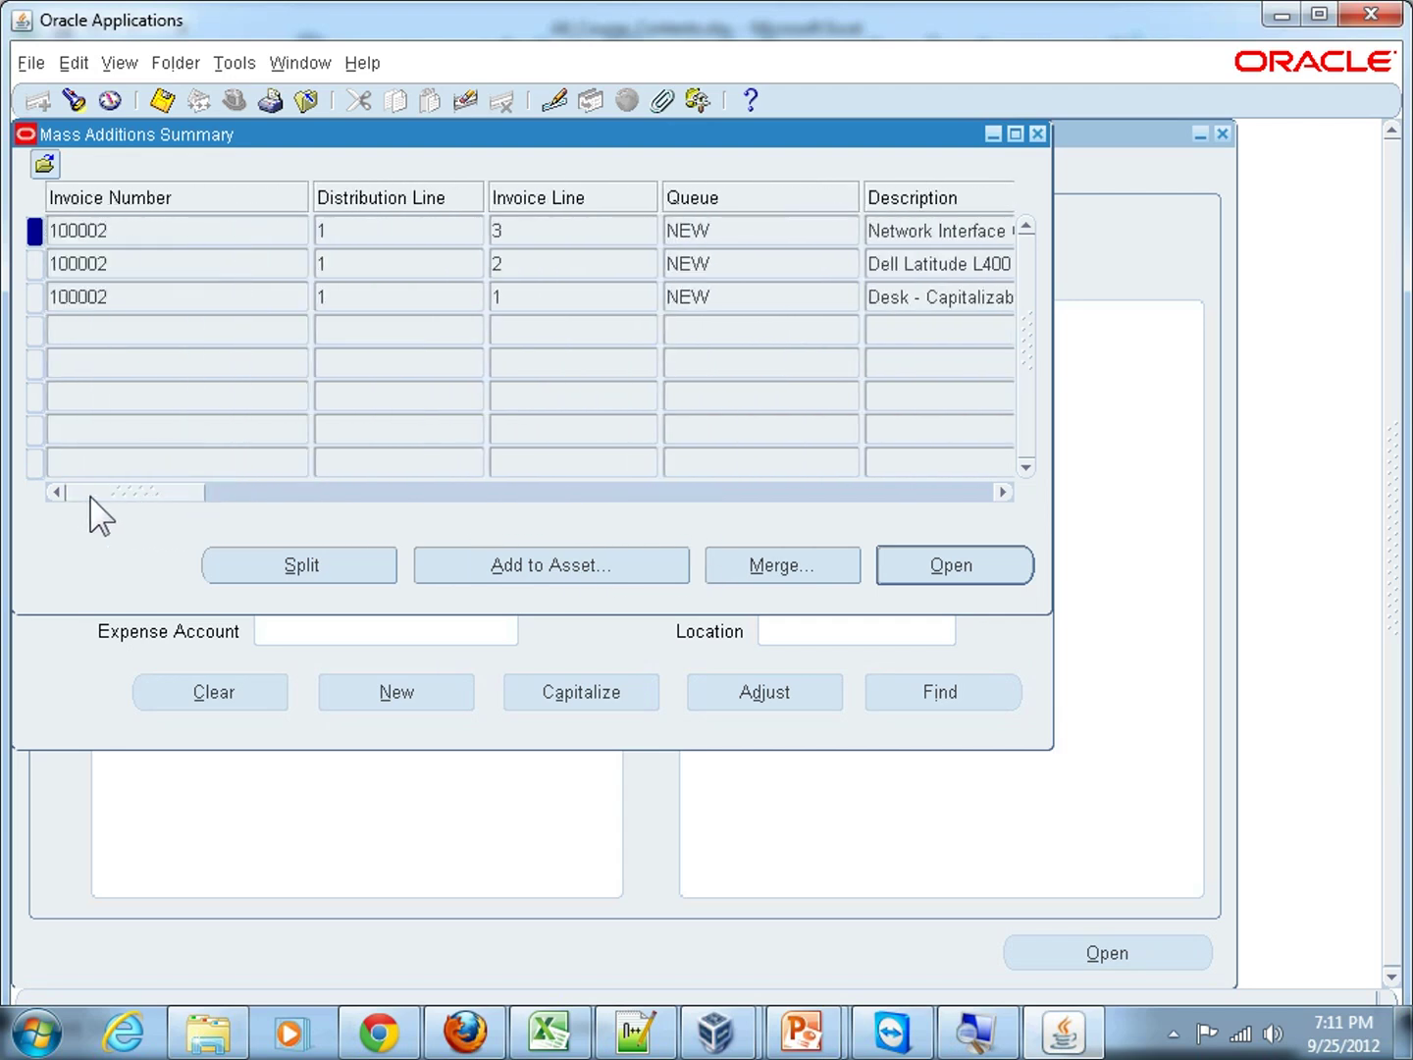
pyautogui.click(199, 294)
pyautogui.moveTo(175, 487); pyautogui.dragTo(183, 493)
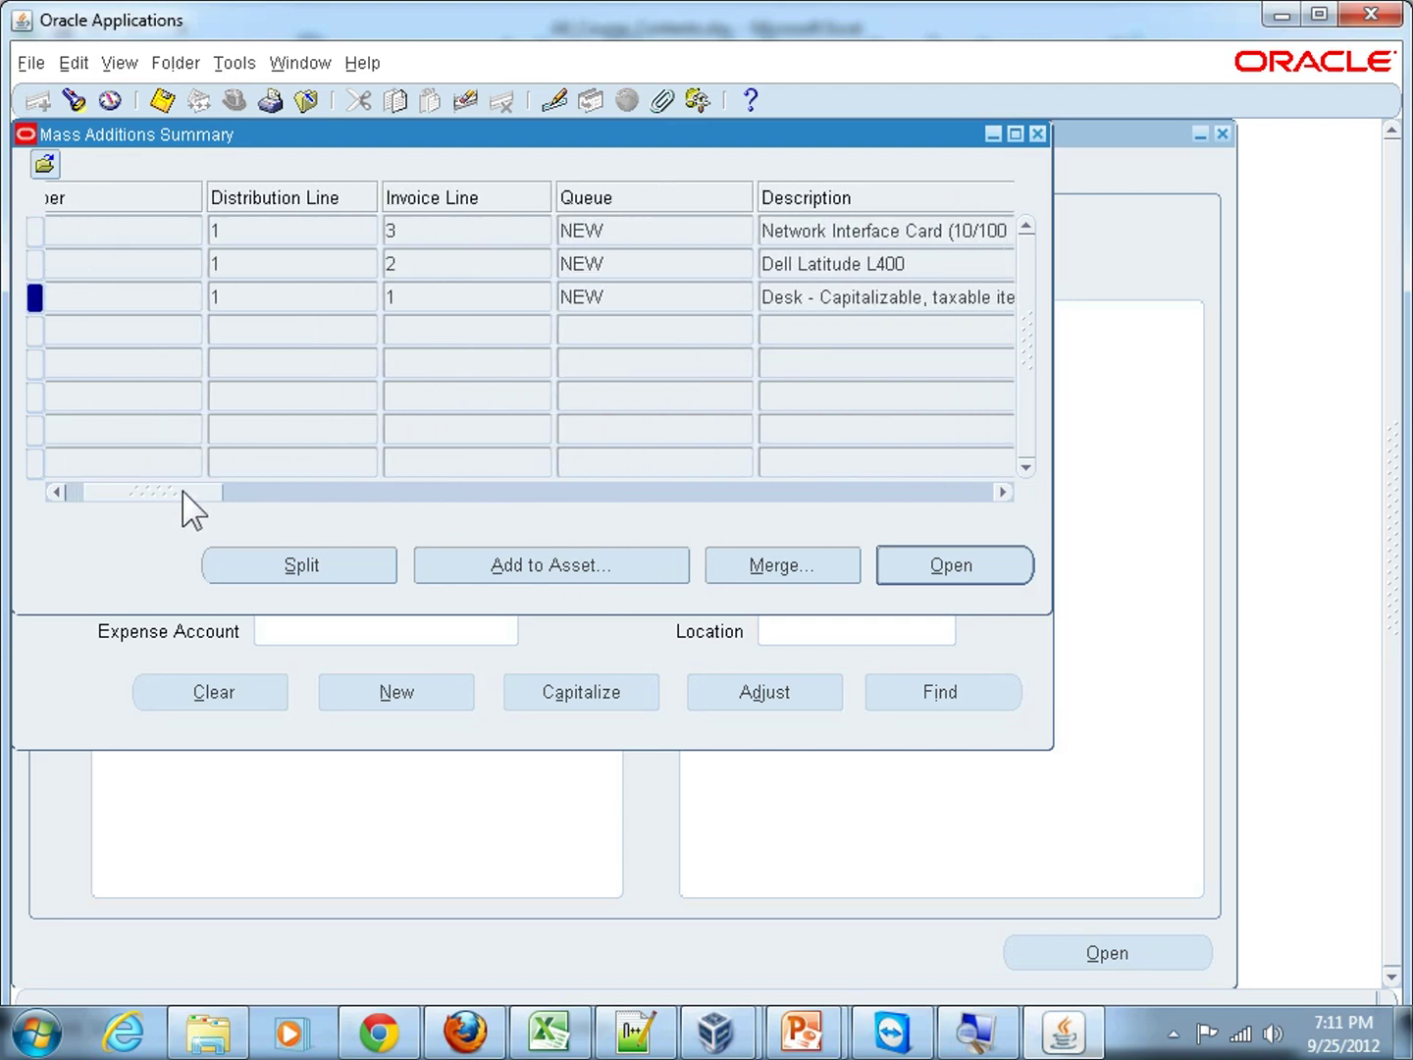
# Open the desk line, confirm invoice 100002, and check 2 units and category FURNITURE-DESKS.
pyautogui.click(932, 578)
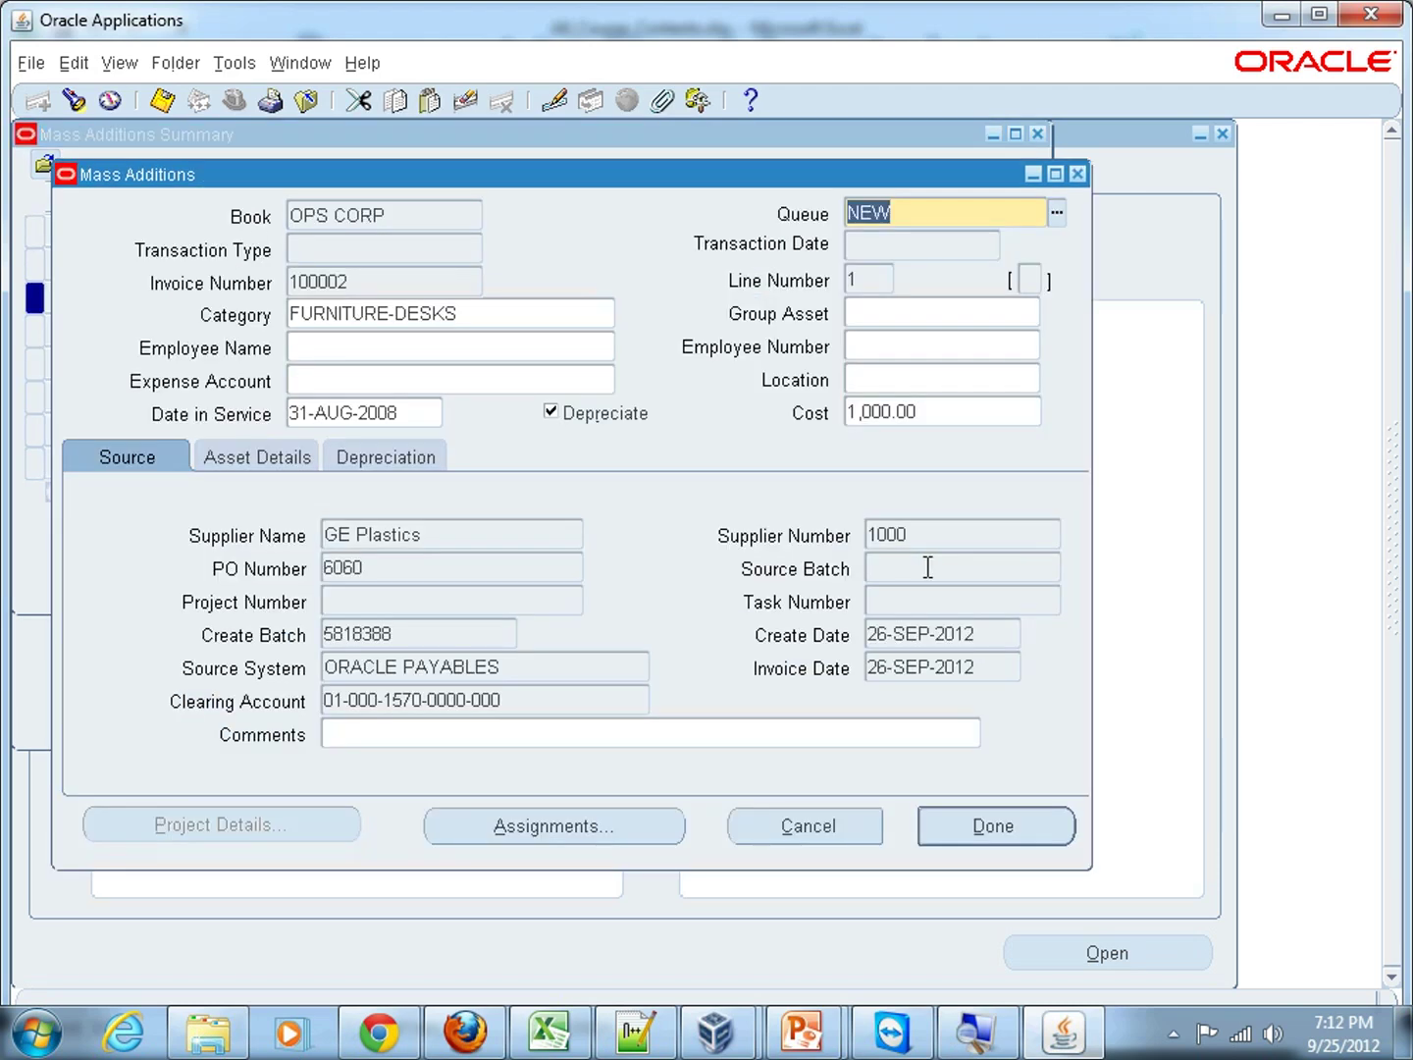
pyautogui.click(390, 278)
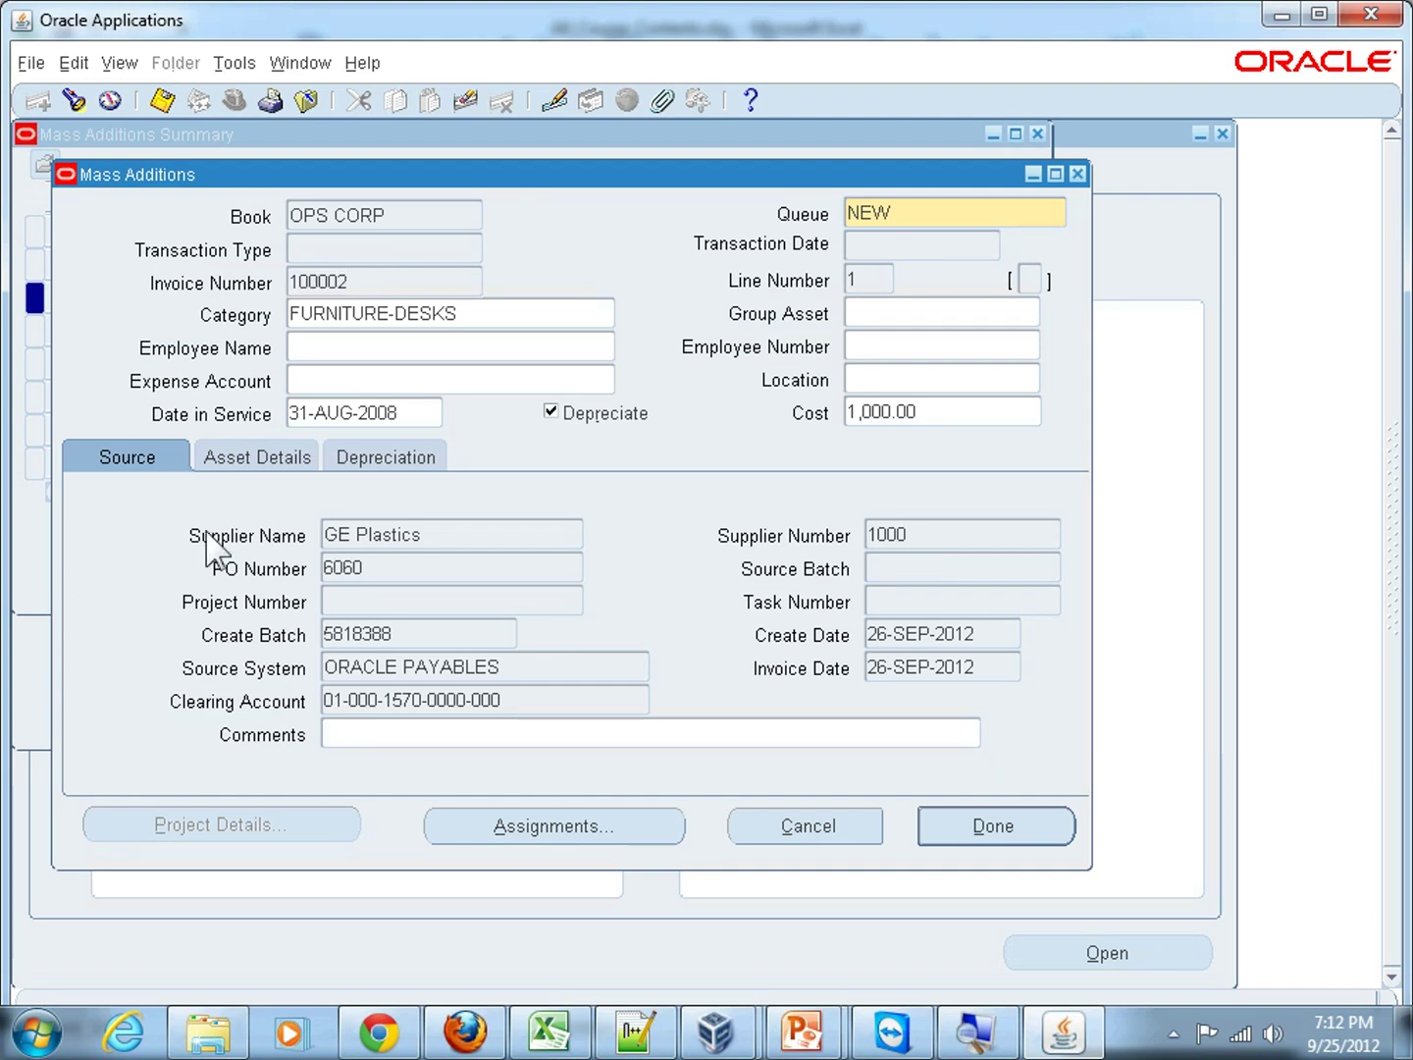
pyautogui.click(264, 457)
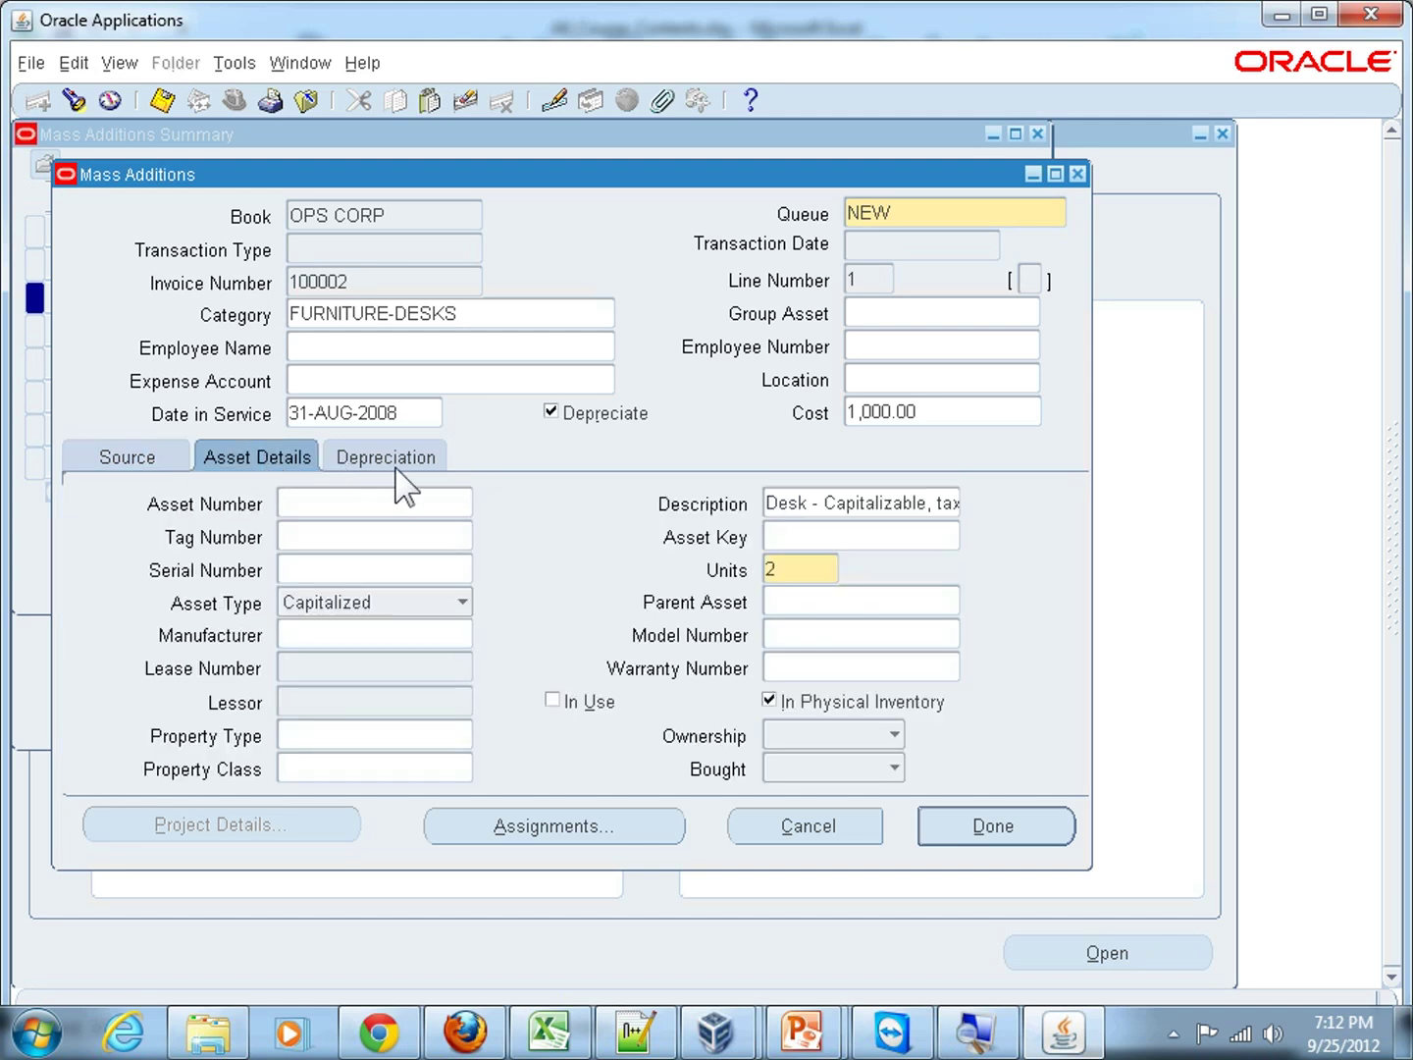
pyautogui.click(804, 570)
pyautogui.click(809, 570)
pyautogui.click(486, 307)
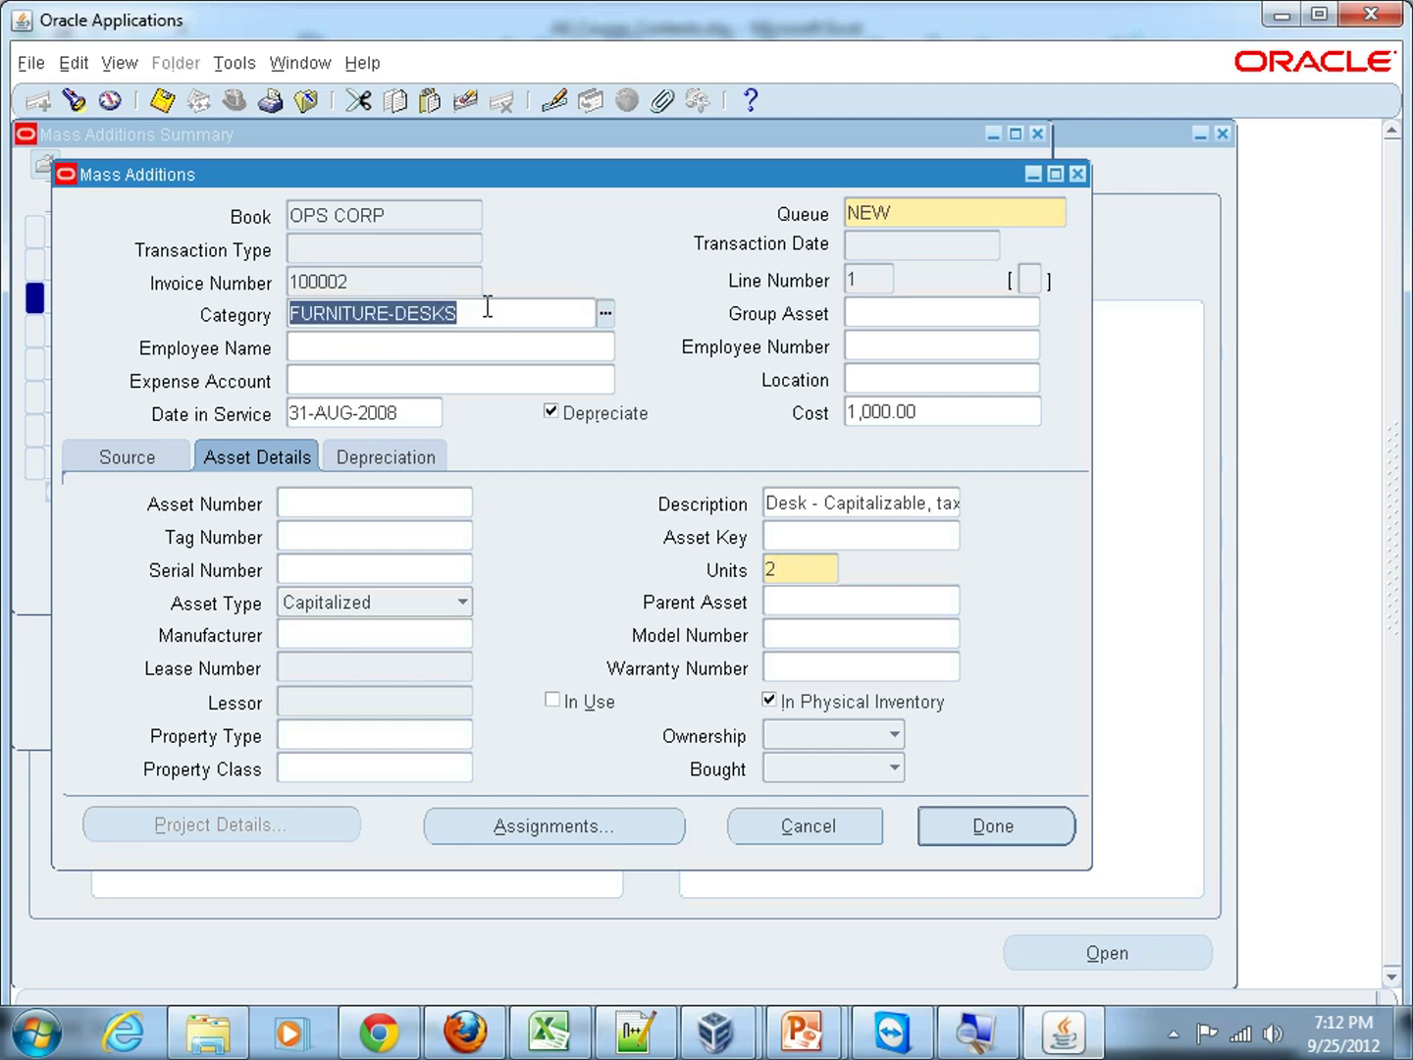